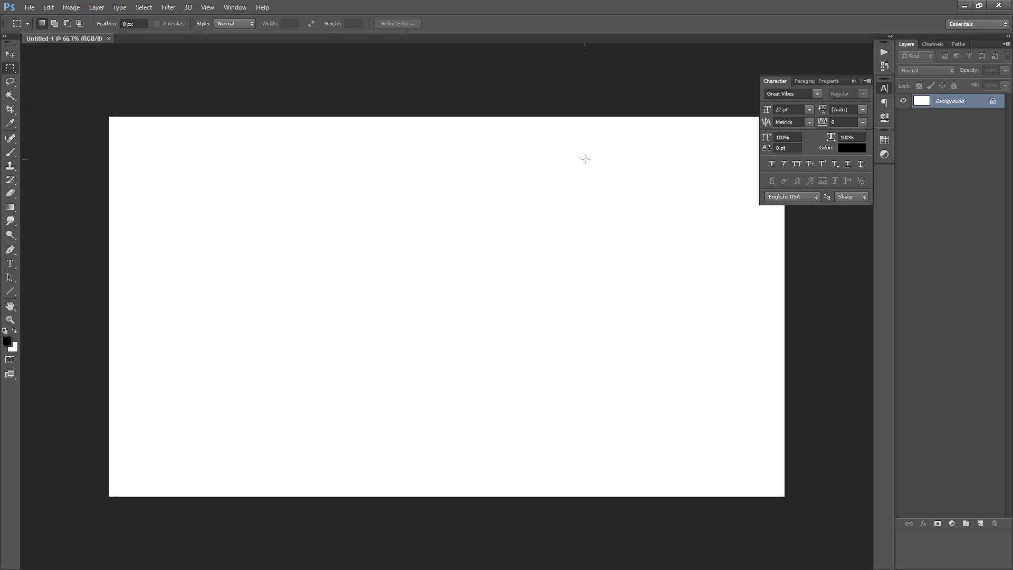
Paste the copied ZBrush screenshot into the blank Photoshop document and crop the image to the area around the character
key(ctrl+v)
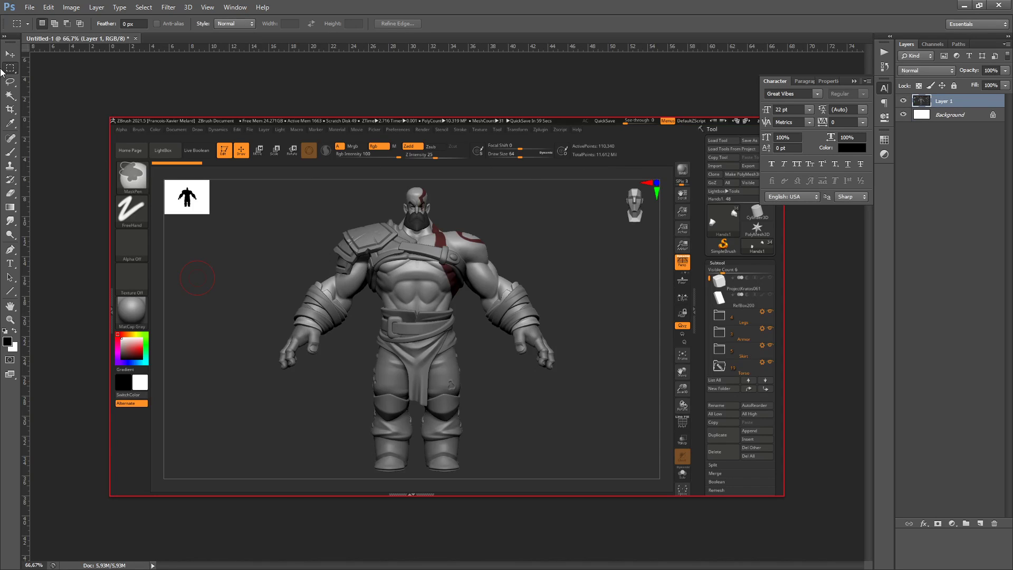
drag(277, 184, 560, 479)
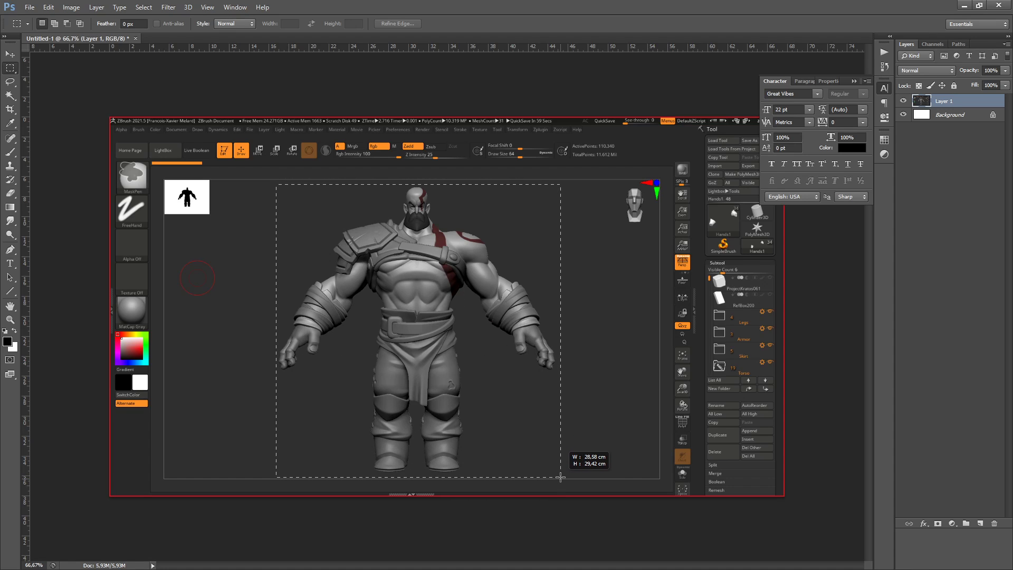
click(74, 9)
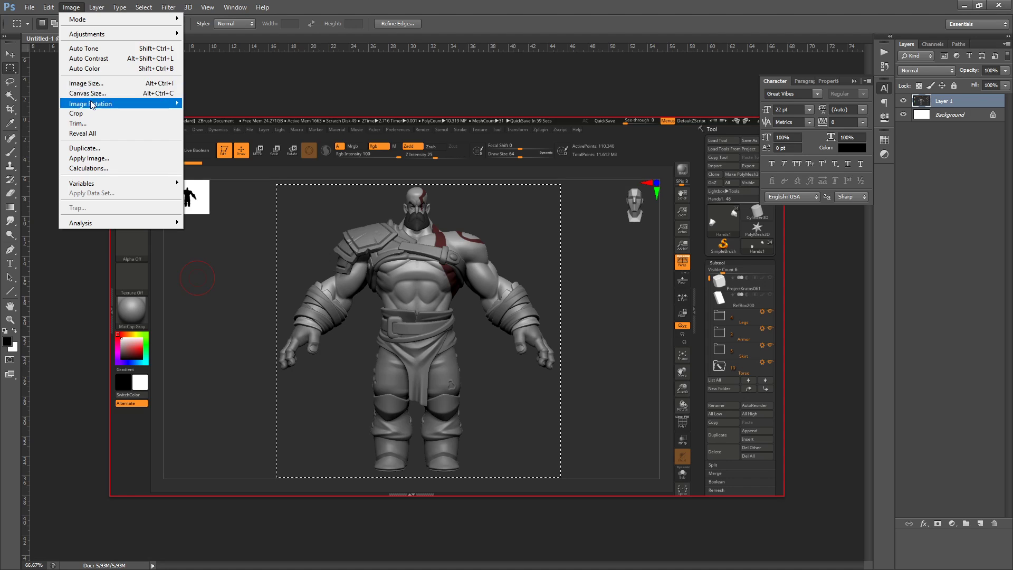
click(76, 113)
Examine the cropped character's image quality up close and at actual size, and clear the selection
ctrl+click(505, 215)
ctrl+click(506, 216)
ctrl+click(505, 215)
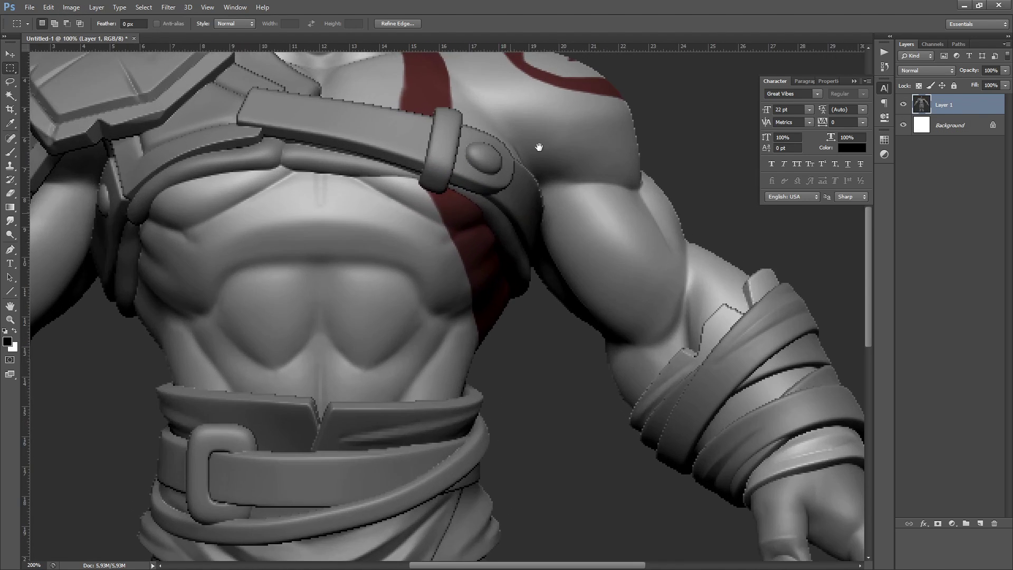
drag(538, 149, 636, 372)
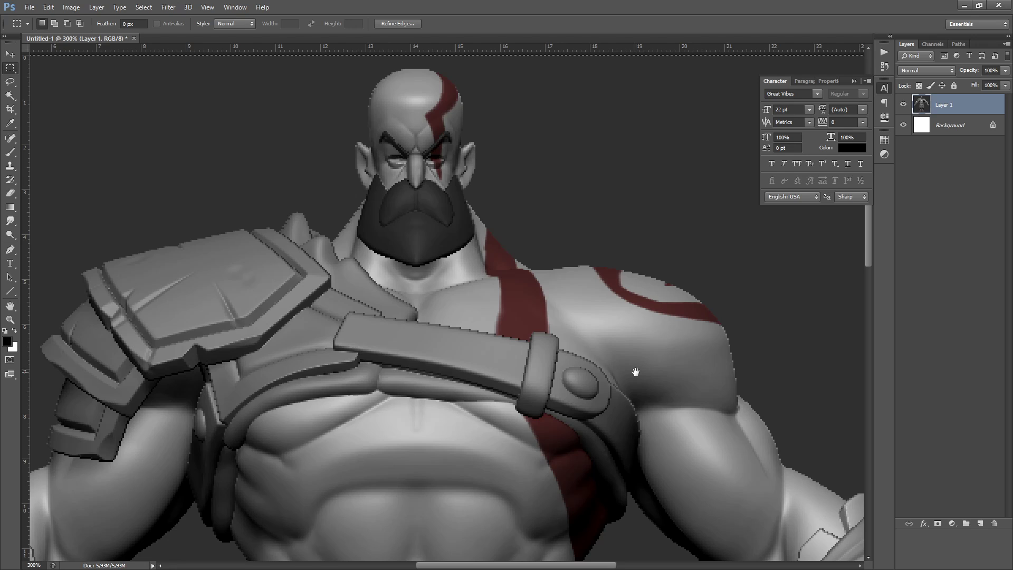
key(ctrl+minus)
key(ctrl+minus)
key(ctrl+minus)
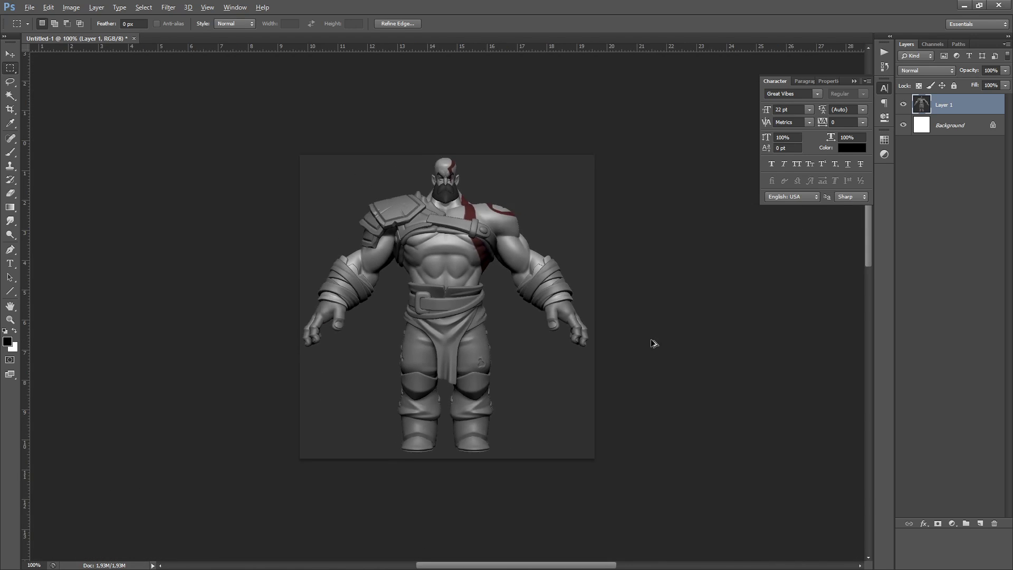
key(ctrl+d)
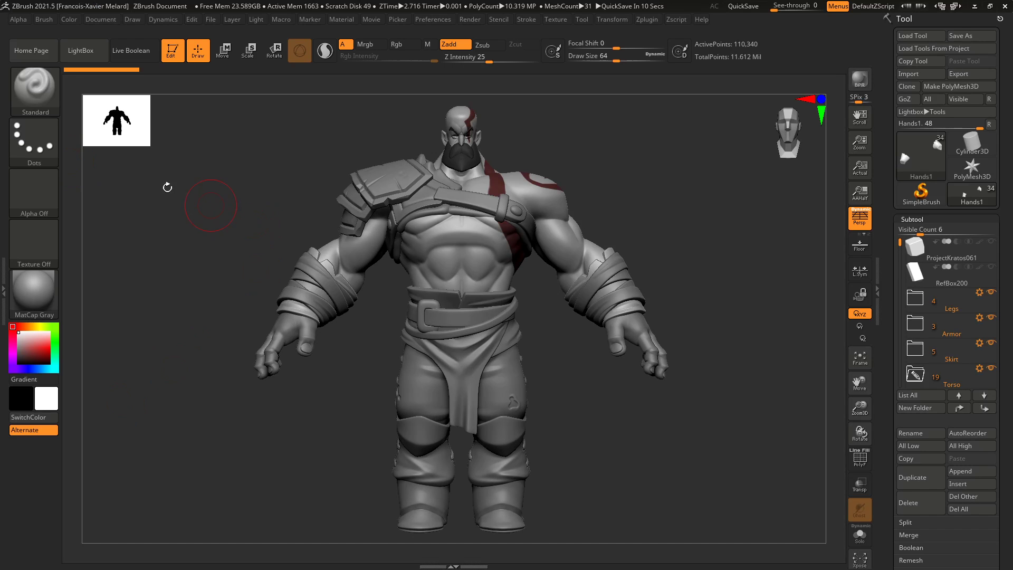
Switch to ZBrush and double the document size to 3840 by 2880, accepting the resize
click(103, 20)
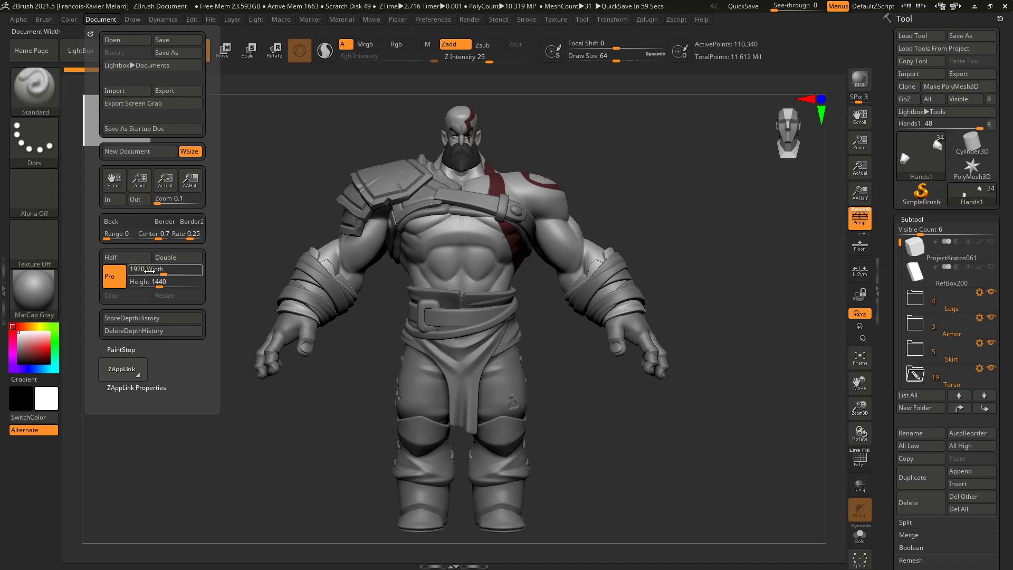
click(170, 261)
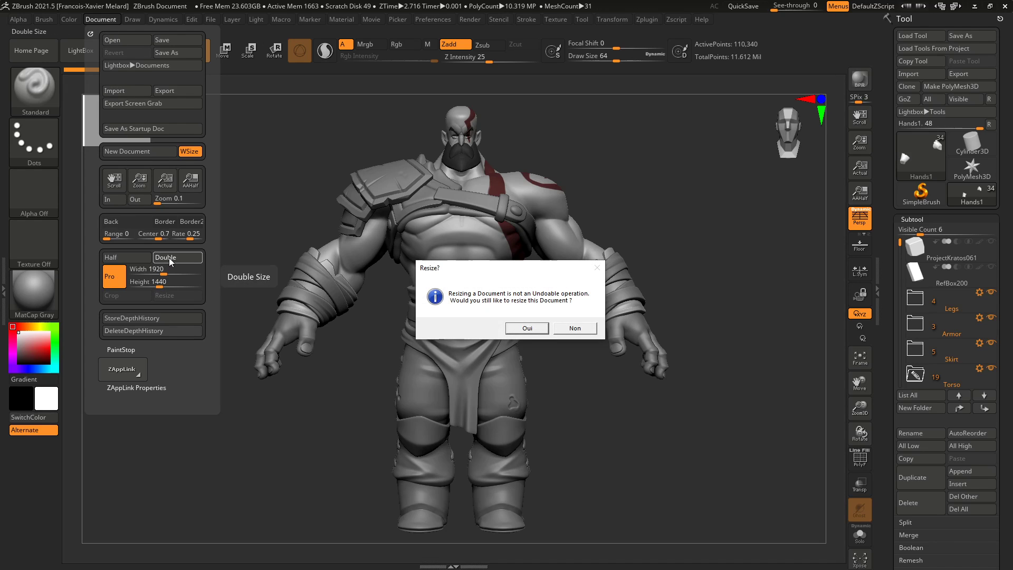
click(526, 328)
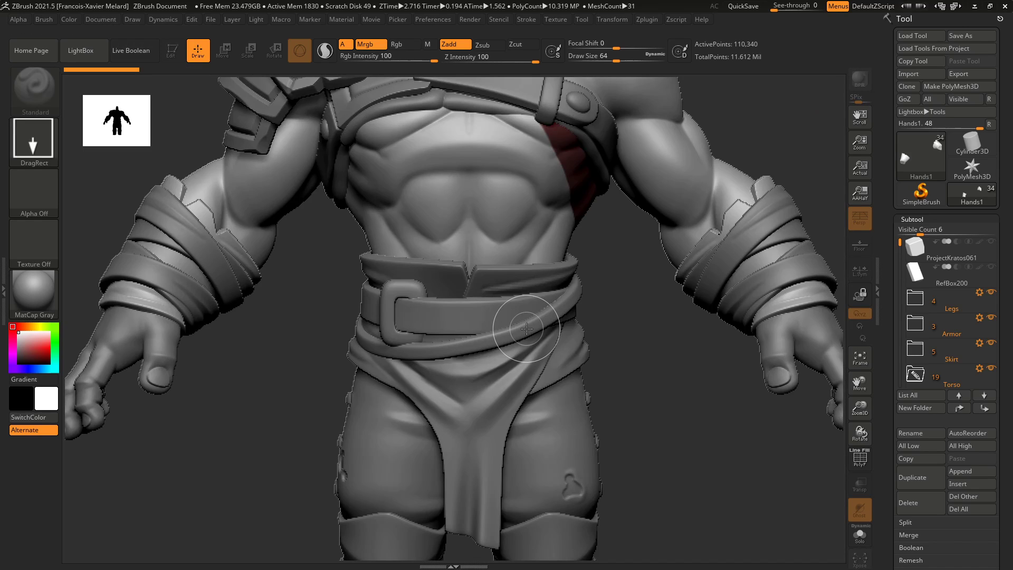
Clear the canvas and redraw the character model in Edit mode, facing front within the enlarged document
key(ctrl)
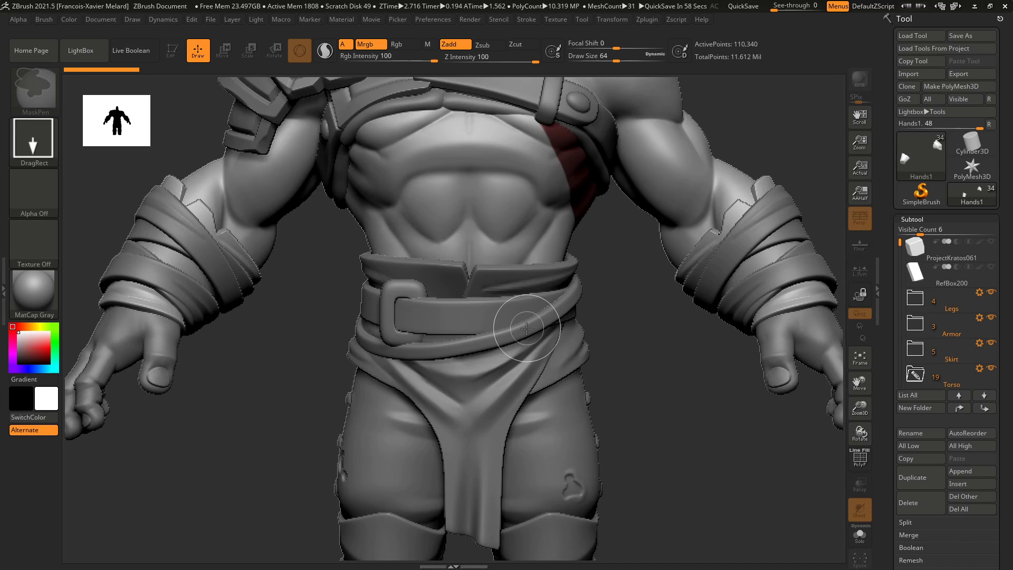
key(ctrl+n)
drag(572, 348, 560, 268)
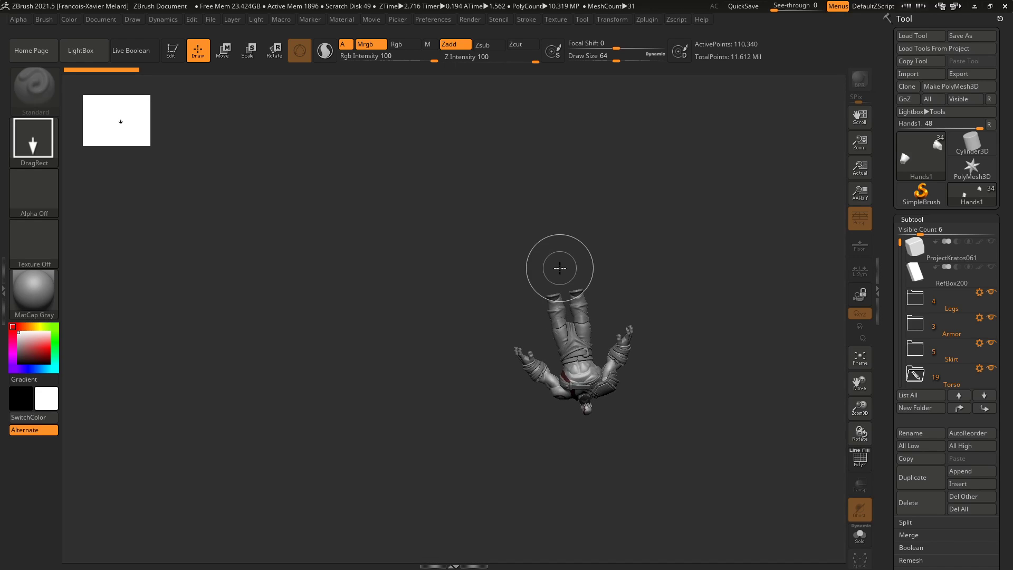
click(171, 51)
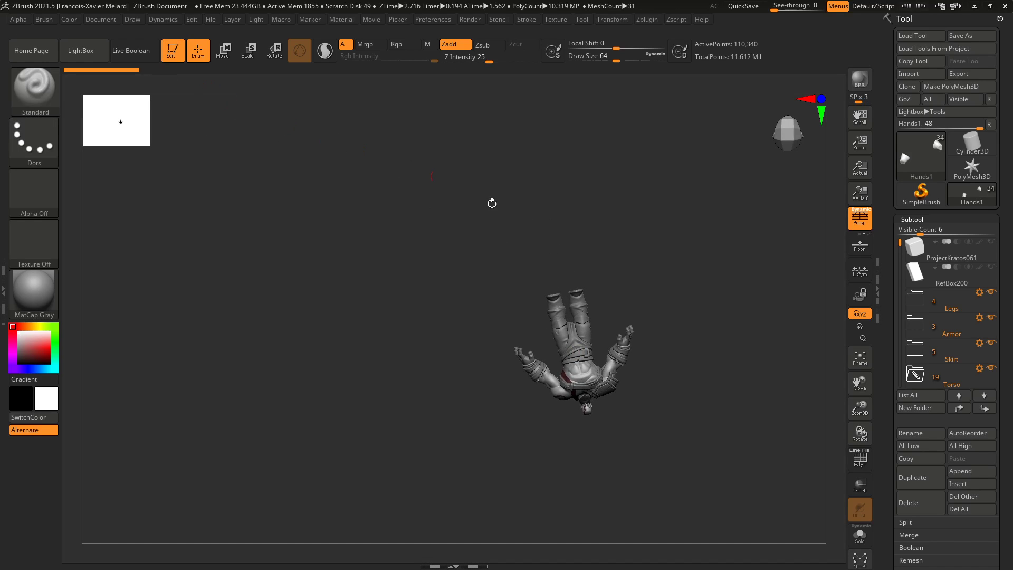
mouse_move(496, 203)
mouse_down()
mouse_move(429, 199)
mouse_move(716, 206)
mouse_move(674, 219)
mouse_move(717, 230)
mouse_move(719, 254)
mouse_move(610, 224)
mouse_move(630, 207)
mouse_move(663, 250)
mouse_up()
drag(860, 141, 849, 7)
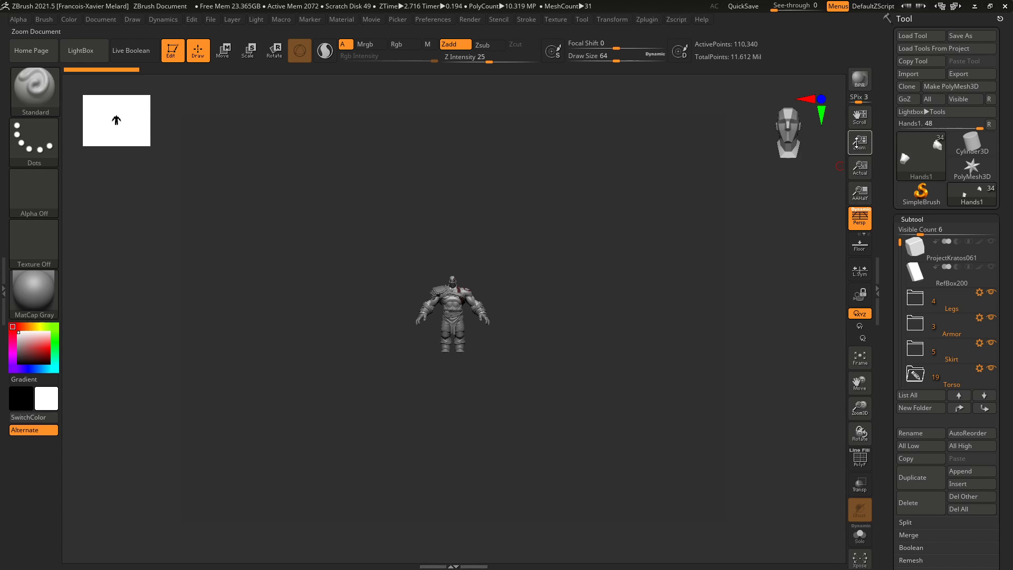
ctrl+right_drag(662, 264, 692, 326)
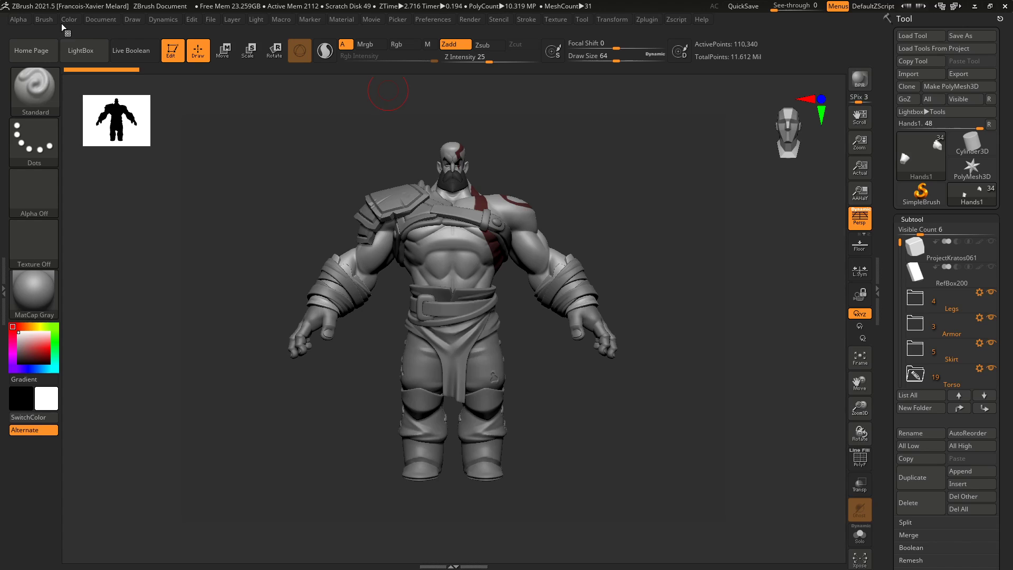
Try a white document background and replace it with a dark grey sampled from the MatCap Gray material thumbnail area
click(98, 20)
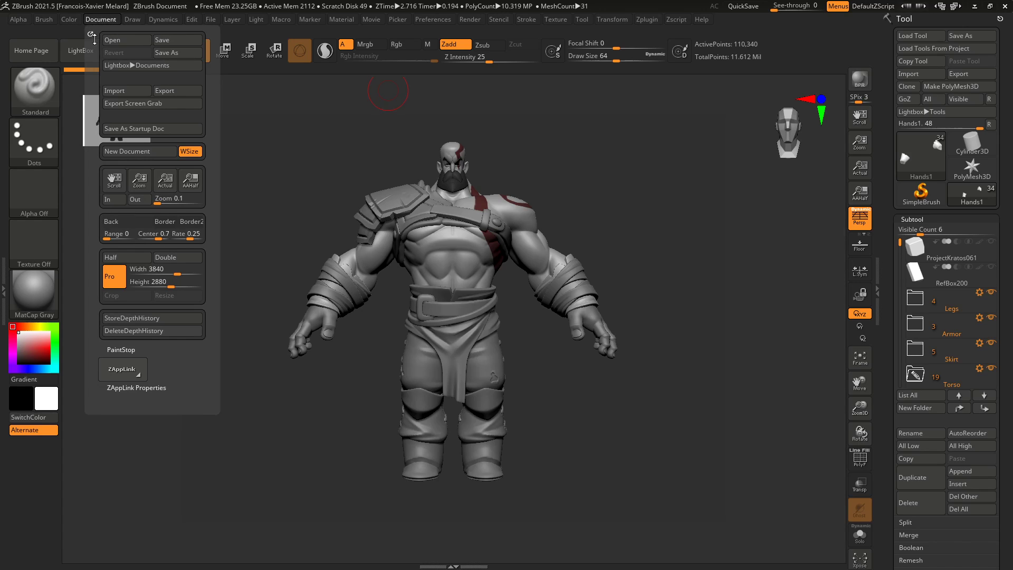
click(115, 224)
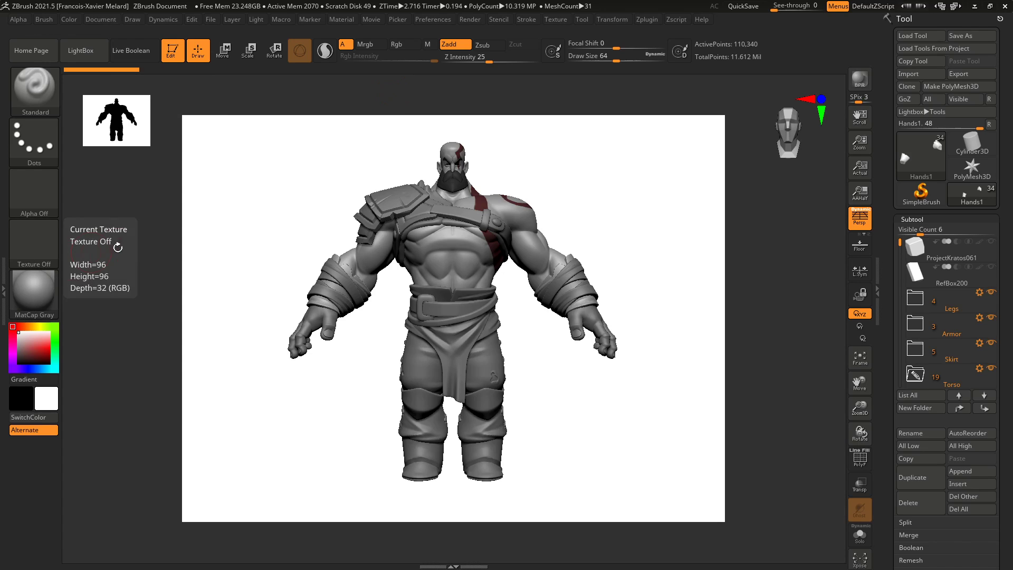
click(102, 21)
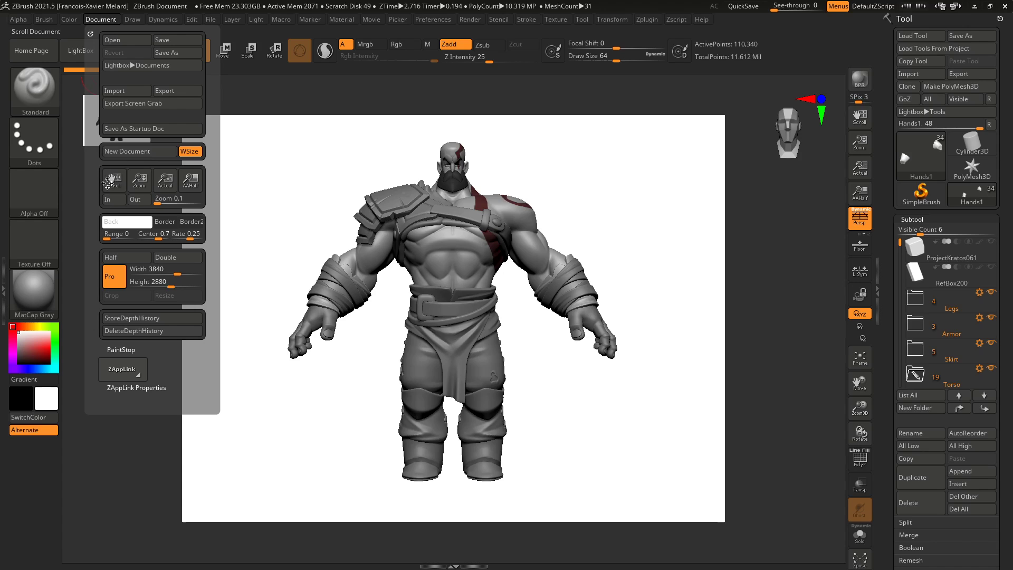
drag(115, 224, 50, 295)
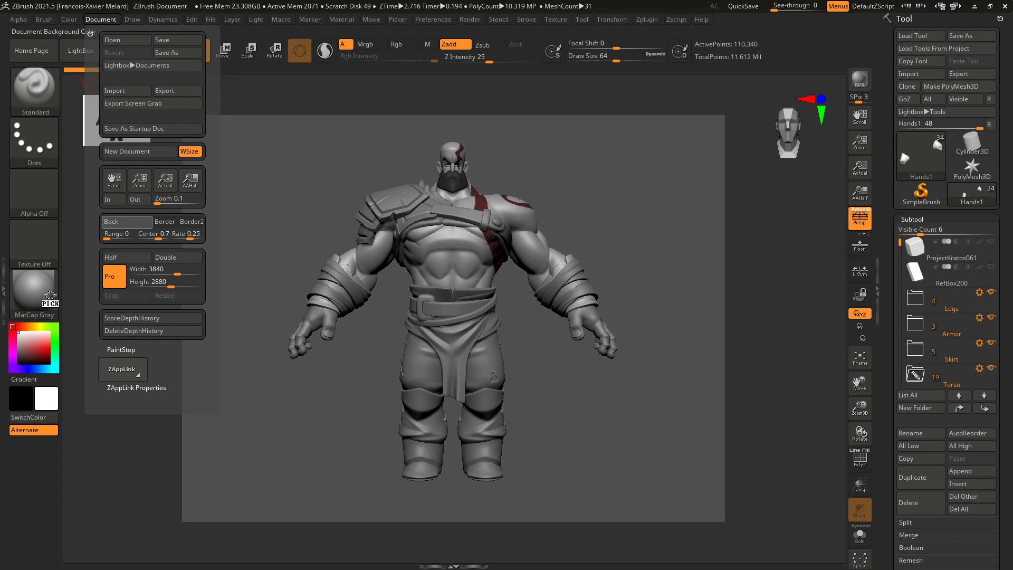
drag(48, 298, 49, 298)
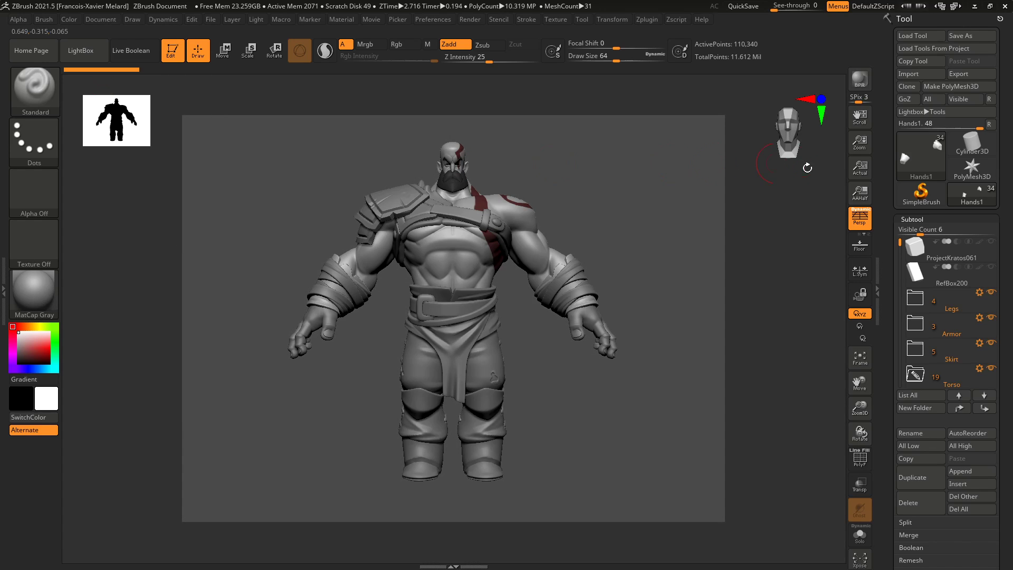
Frame the full character larger within the document area and run a Best Preview Render (BPR)
mouse_move(781, 234)
alt+mouse_down()
mouse_move(767, 236)
mouse_move(772, 224)
alt+mouse_up()
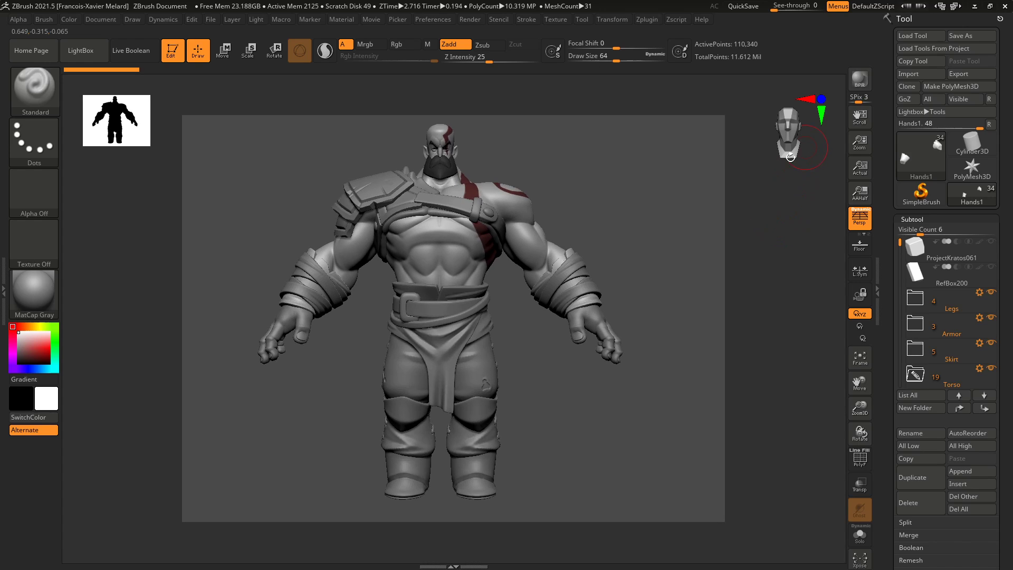
click(861, 83)
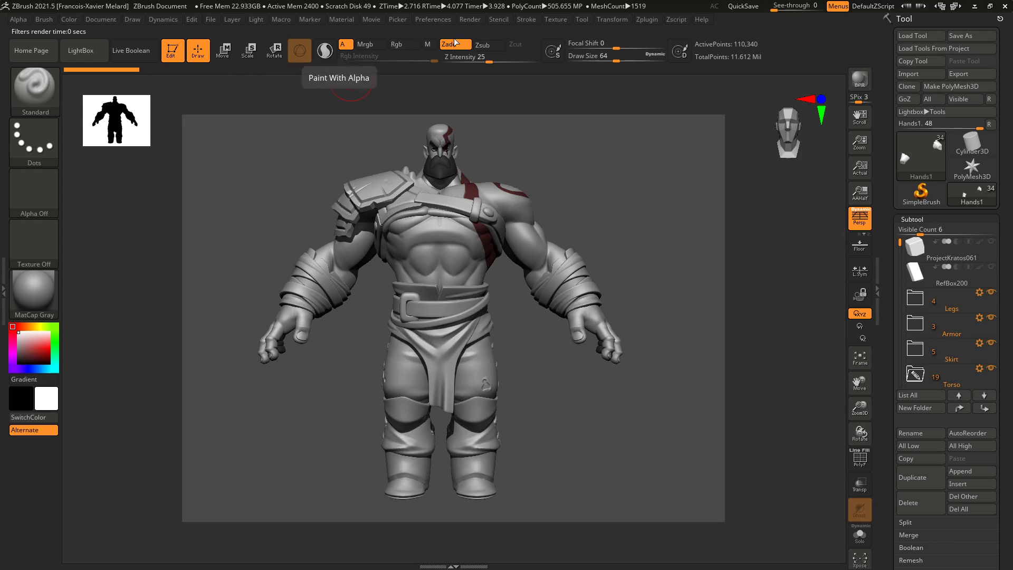
Start exporting the composite BPR render pass, with Photoshop (*.PSD) as the file type
click(473, 20)
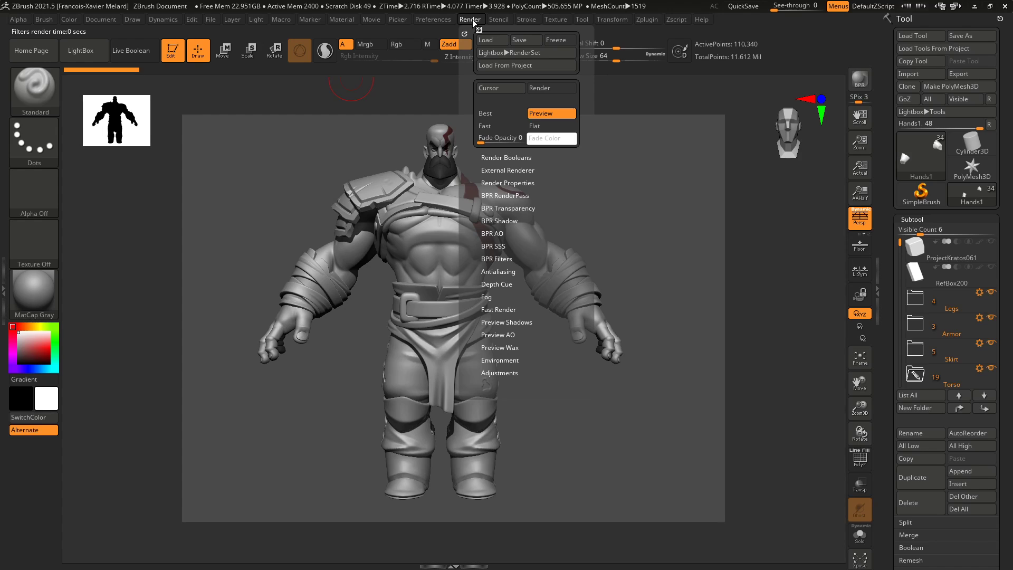
click(511, 194)
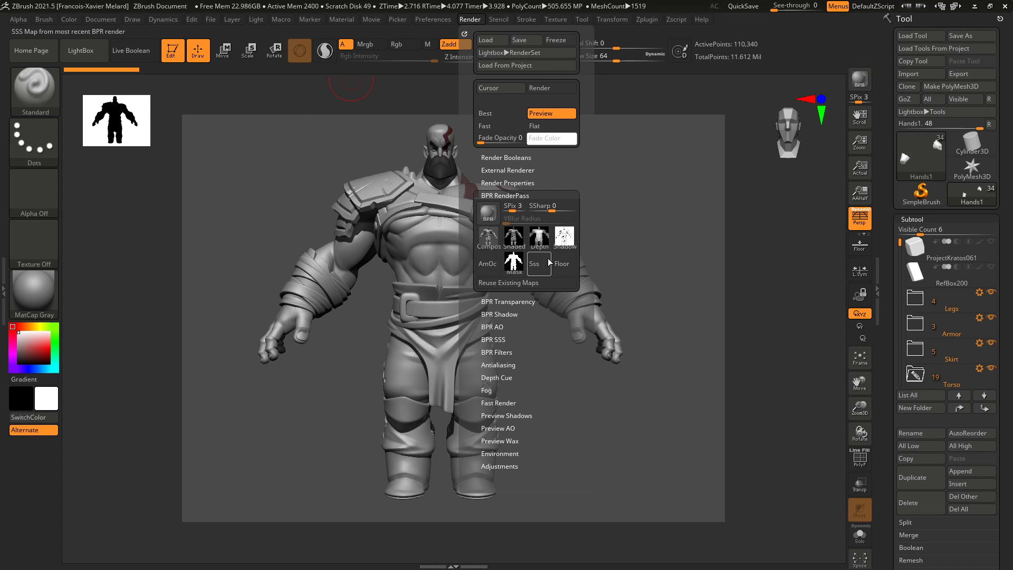
mouse_move(492, 246)
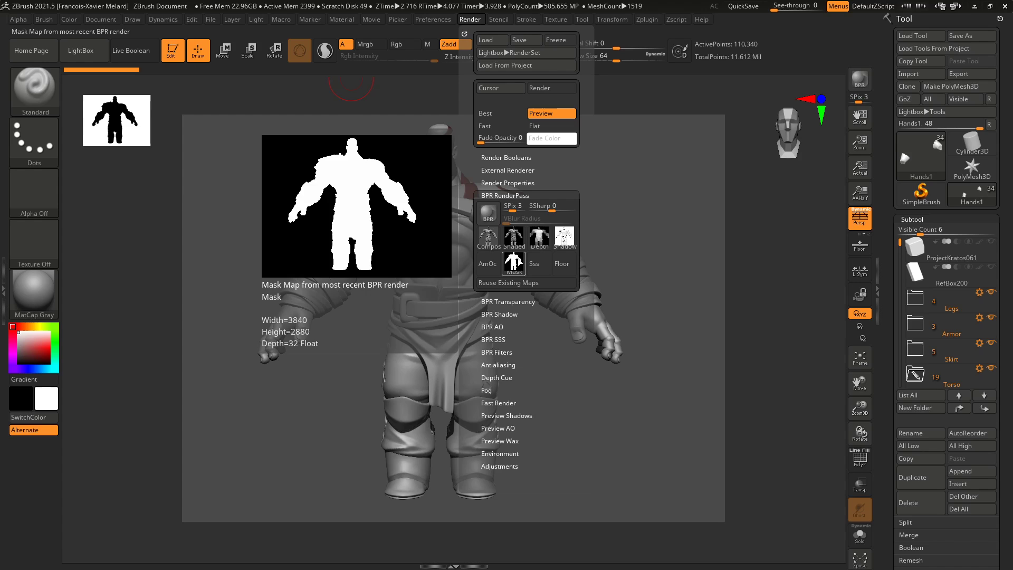
click(487, 239)
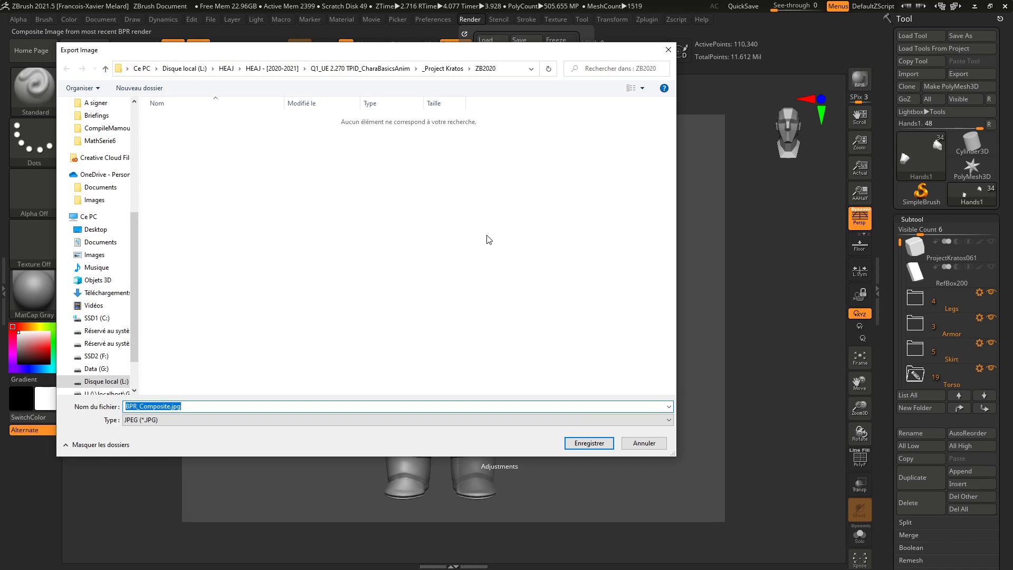
click(218, 421)
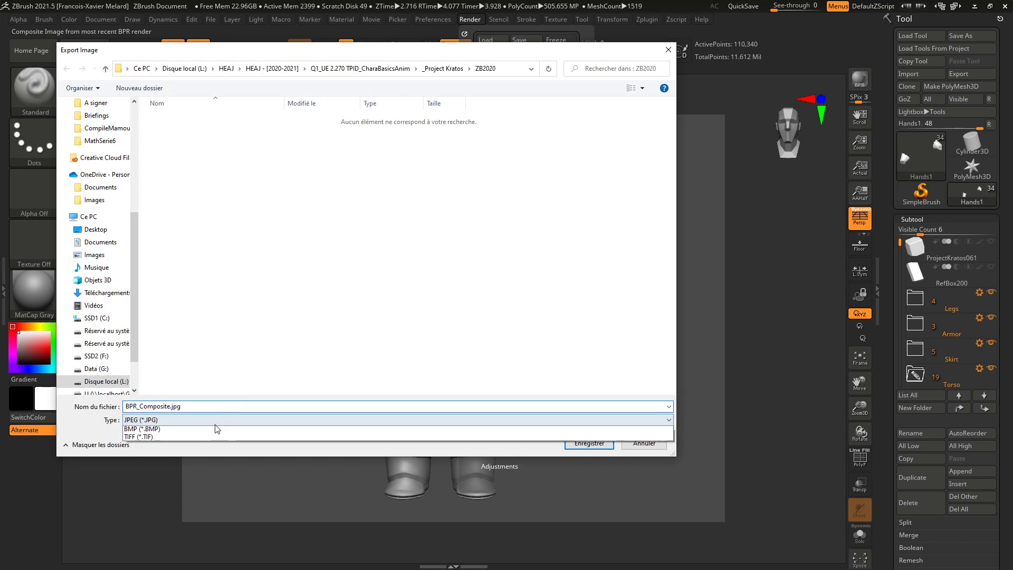
click(217, 432)
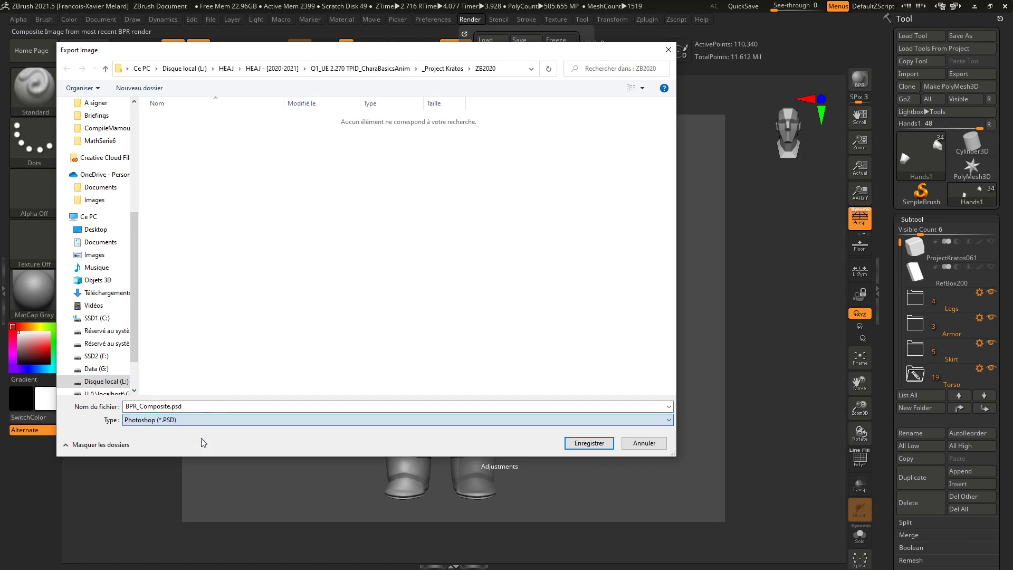
Create a folder named -Render inside _Project Kratos and save the composite there as BPR_Composite.psd
click(429, 70)
right_click(198, 299)
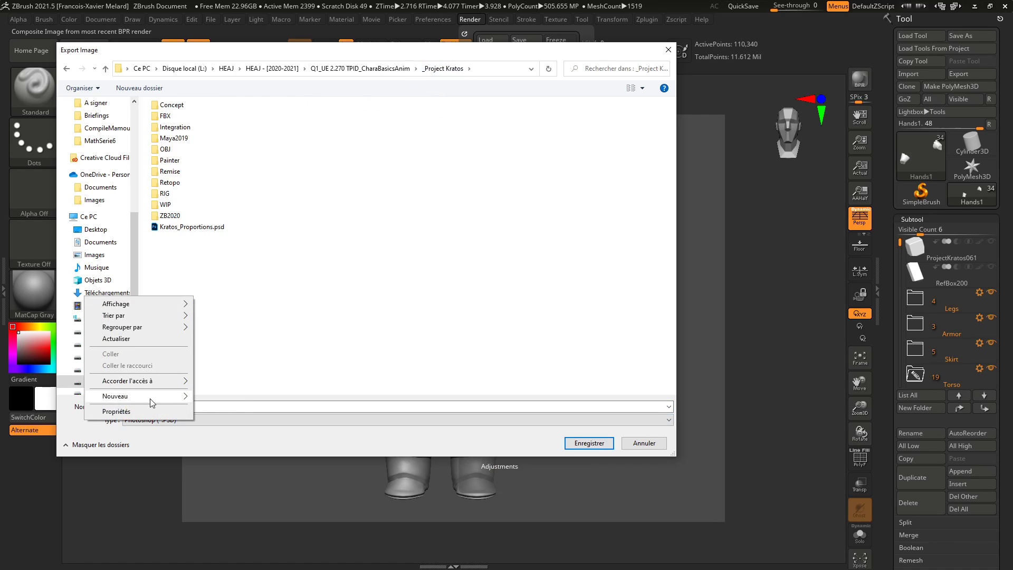
mouse_move(151, 403)
click(216, 397)
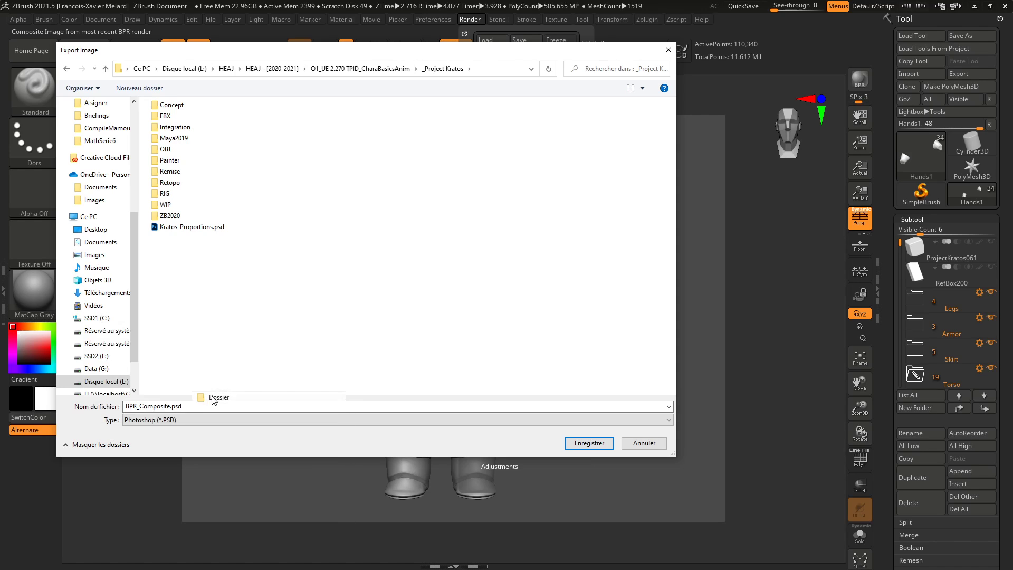
text(-Render)
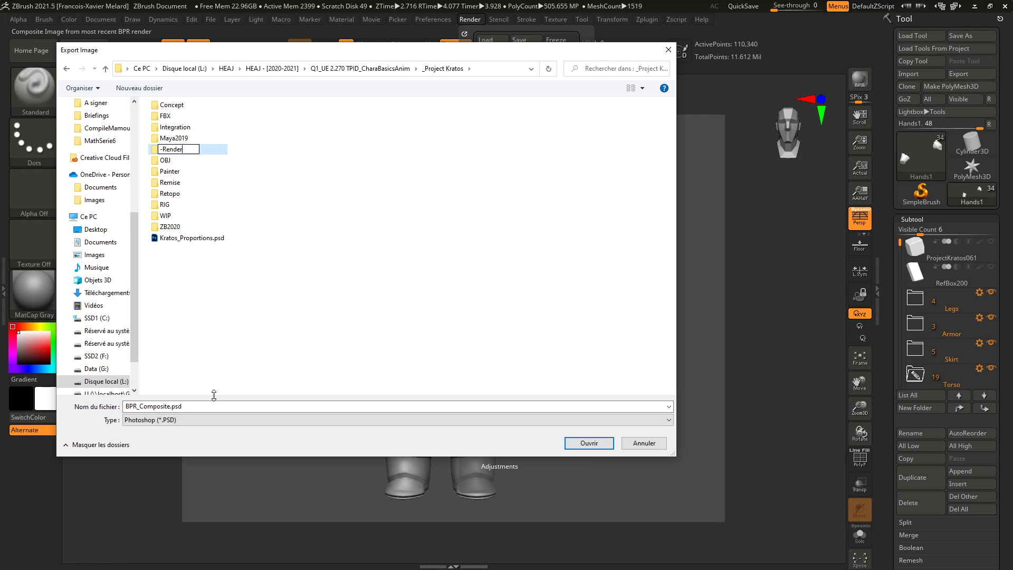
key(Return)
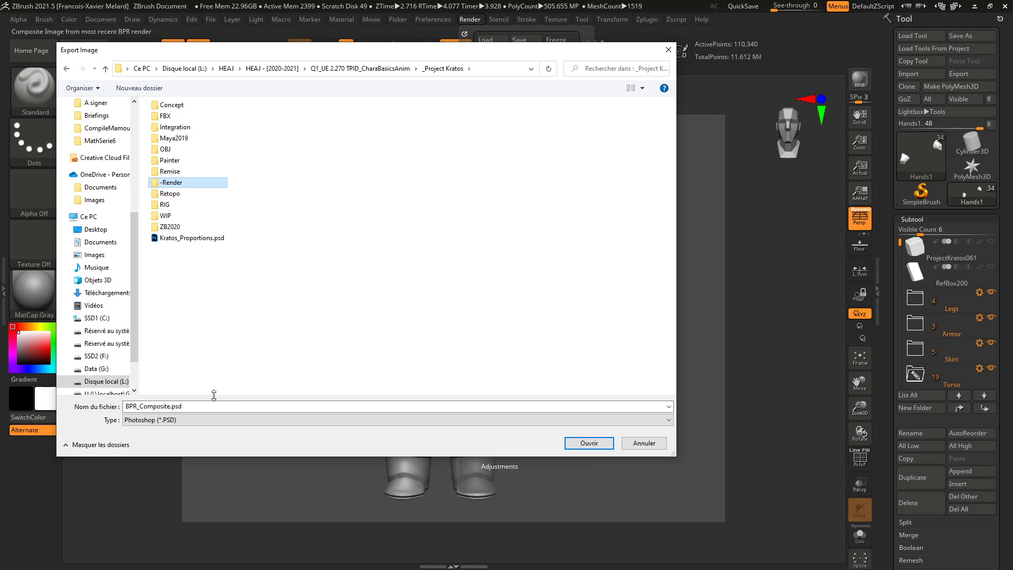
key(Return)
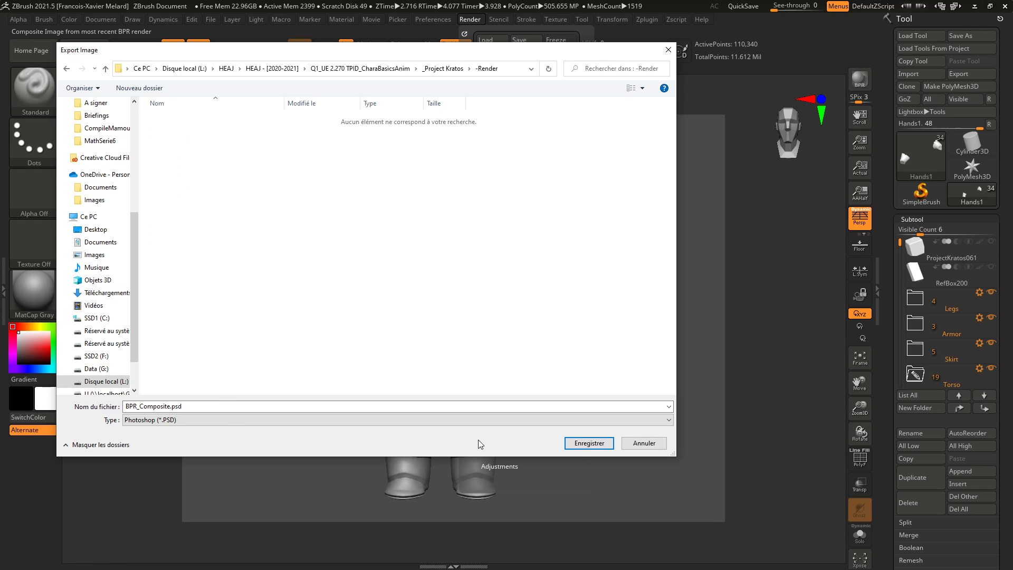
click(581, 449)
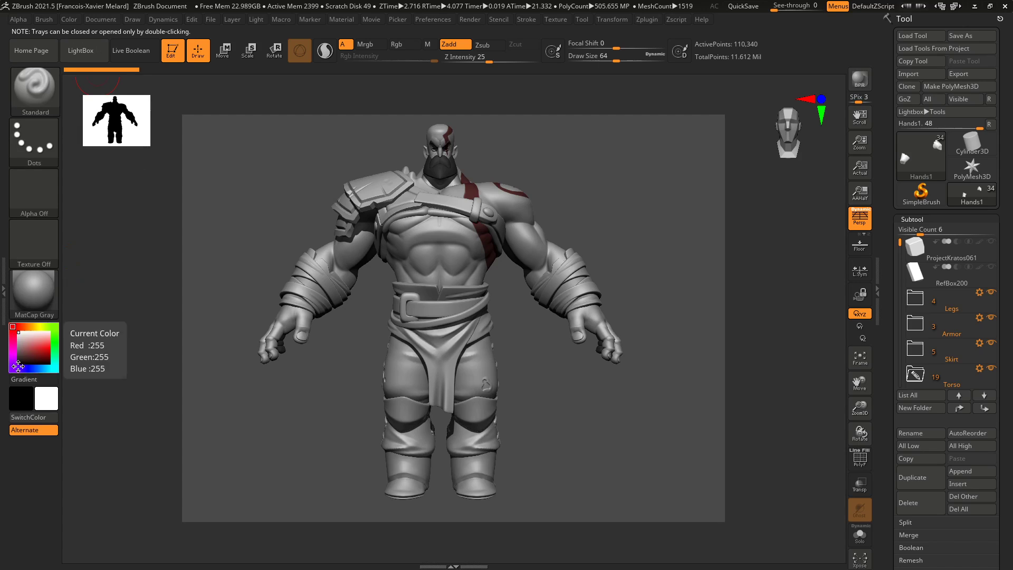
Expand the side tray opposite the Tool palette and dock the Render palette there in place of the Brush palette
mouse_move(11, 314)
double_click(3, 290)
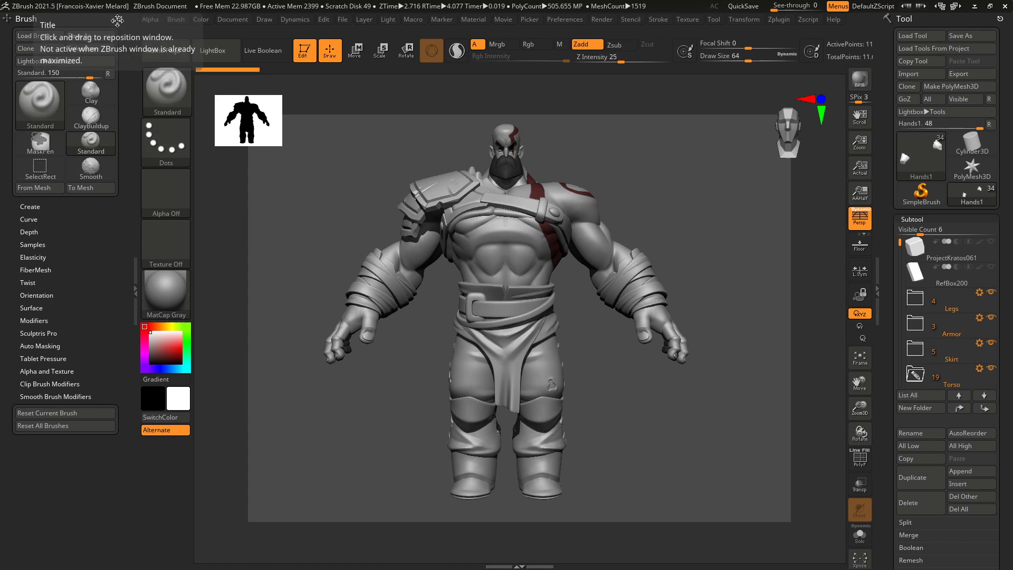
drag(120, 19, 441, 21)
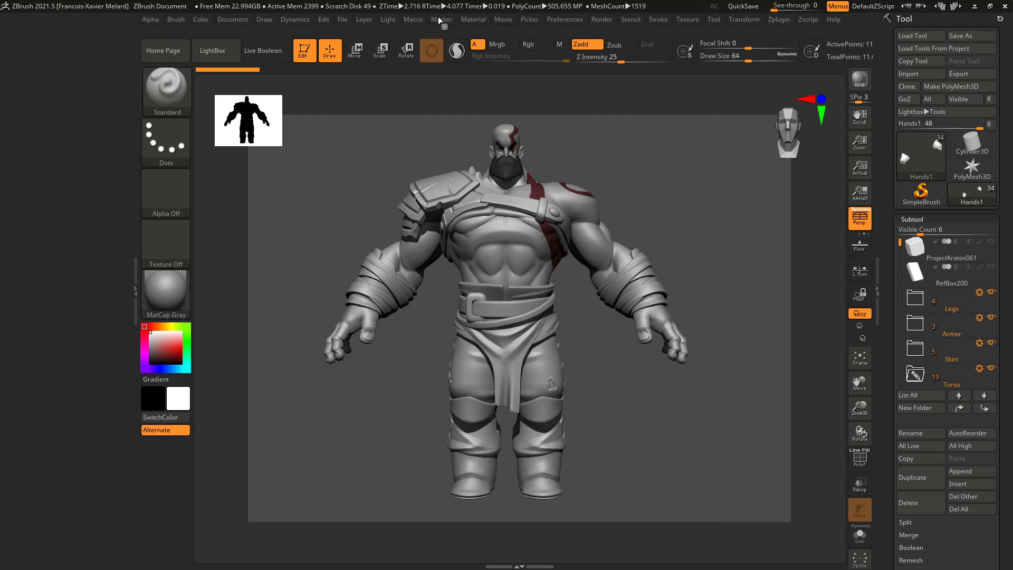
click(602, 21)
drag(596, 34, 60, 100)
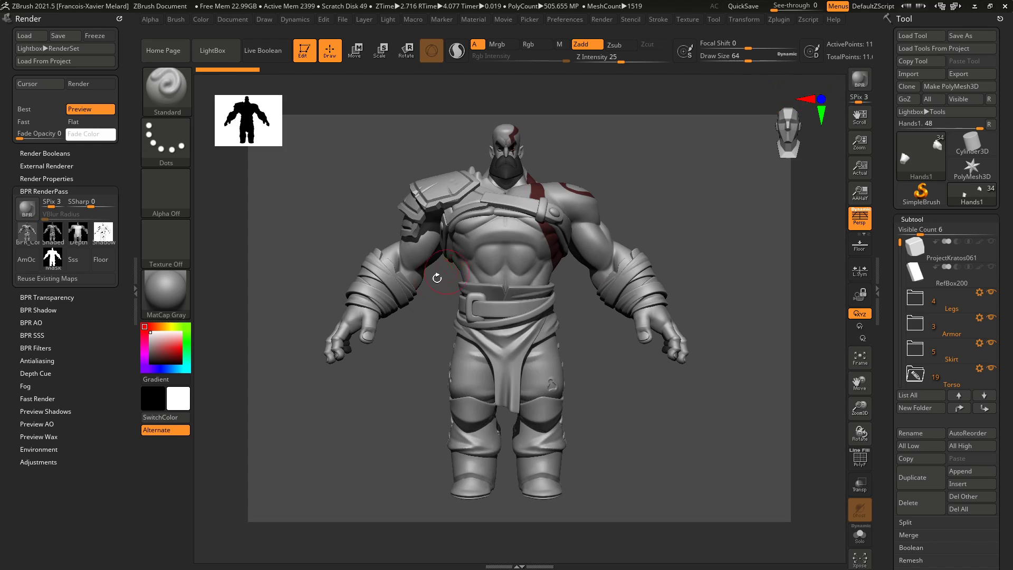
Export the Shadow pass of the BPR render as BPR_Shadow.psd into the -Render folder
mouse_move(48, 238)
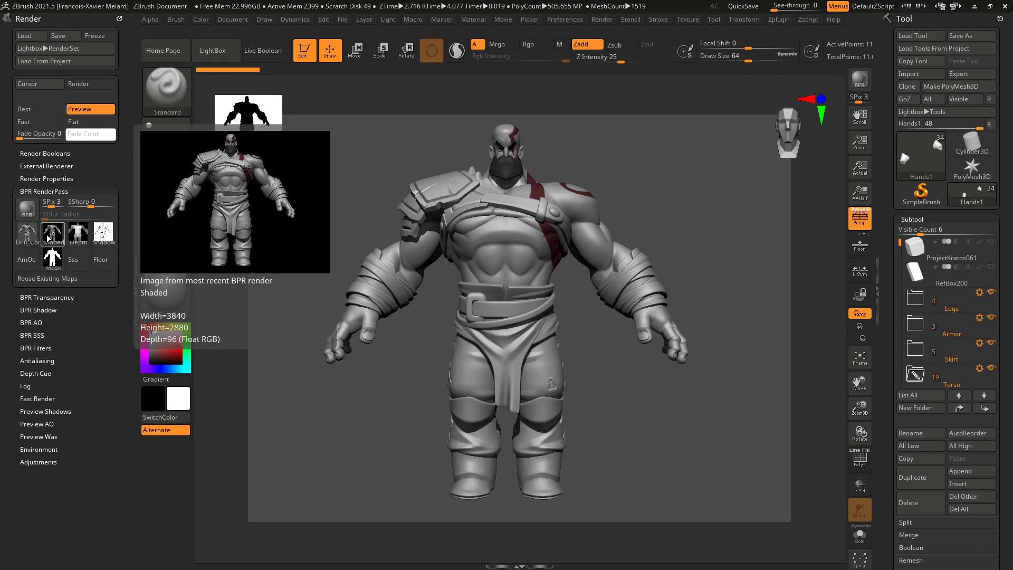
mouse_move(84, 236)
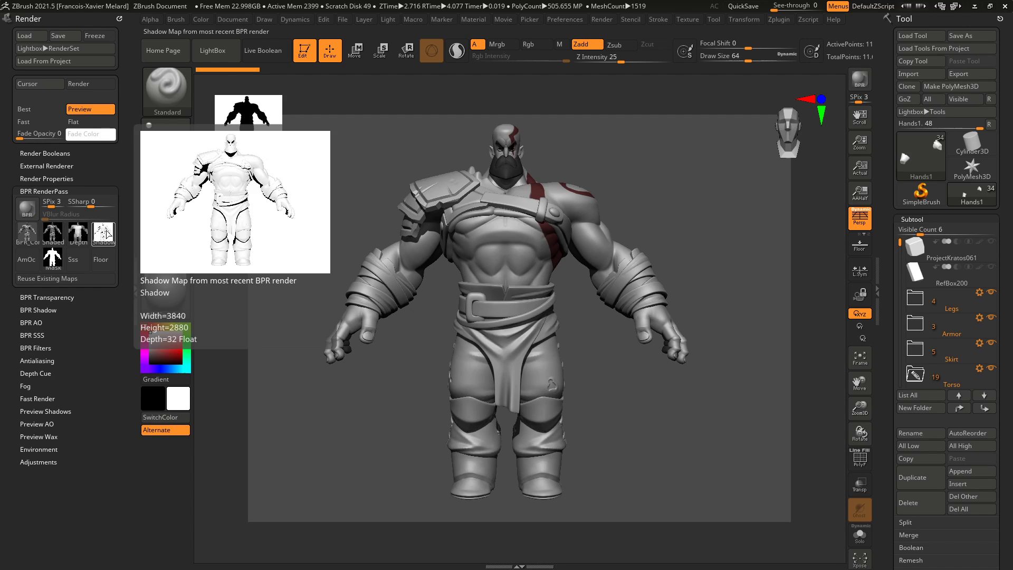
click(105, 233)
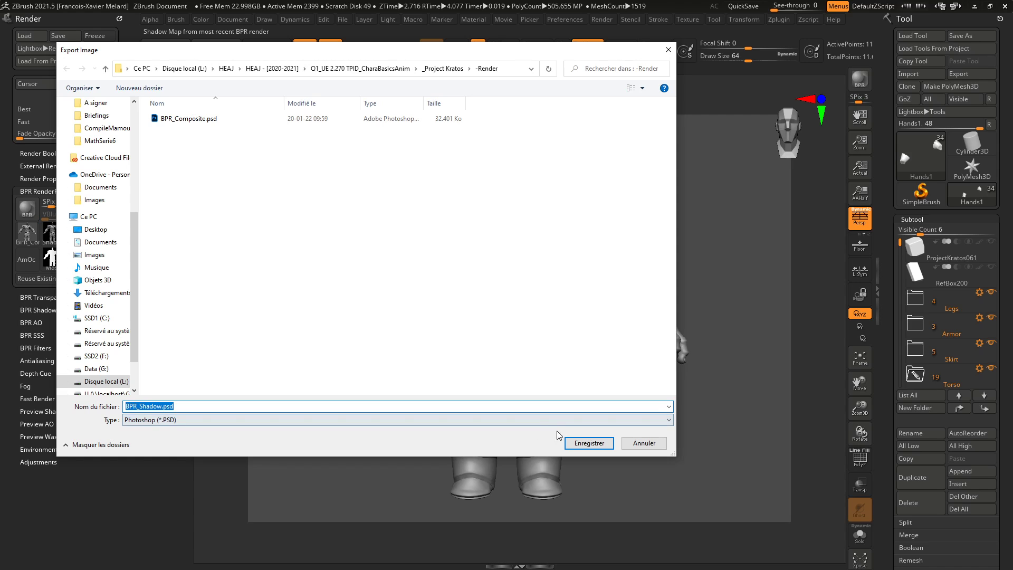
click(589, 443)
Export the Depth and Mask render passes as BPR_Depth.psd and BPR_Mask.psd into the same folder
click(79, 234)
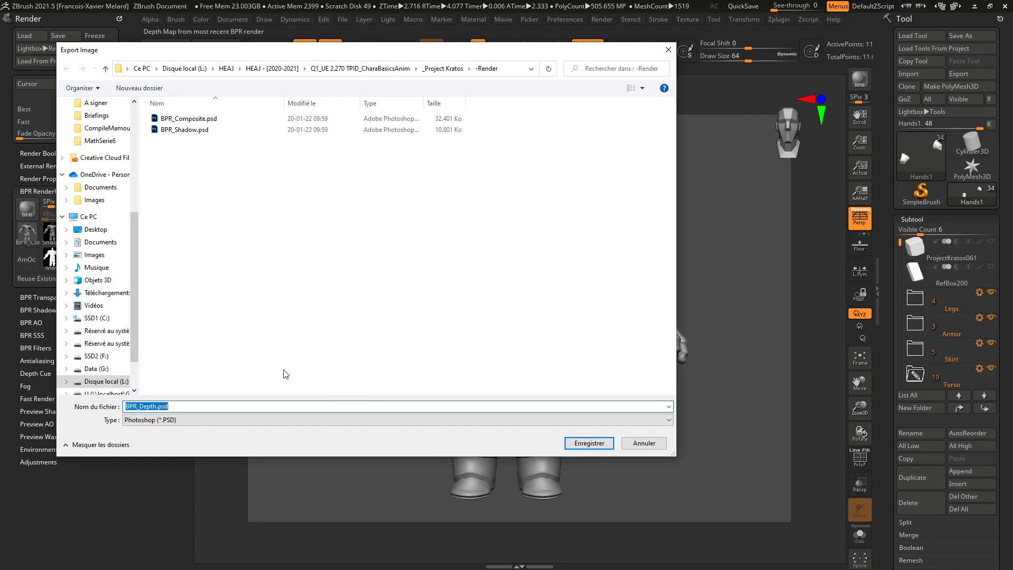
click(588, 443)
mouse_move(53, 257)
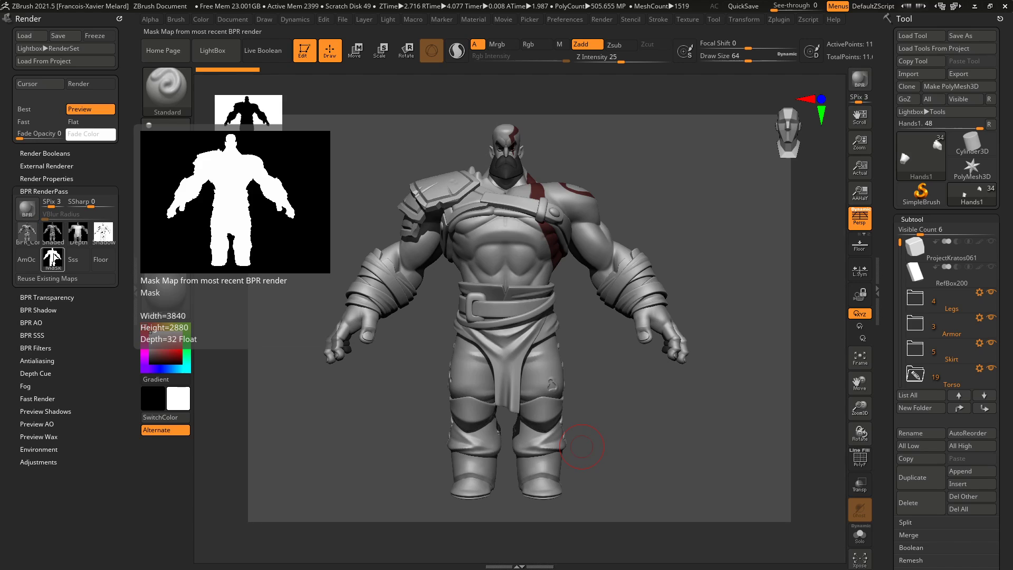
click(53, 257)
click(589, 443)
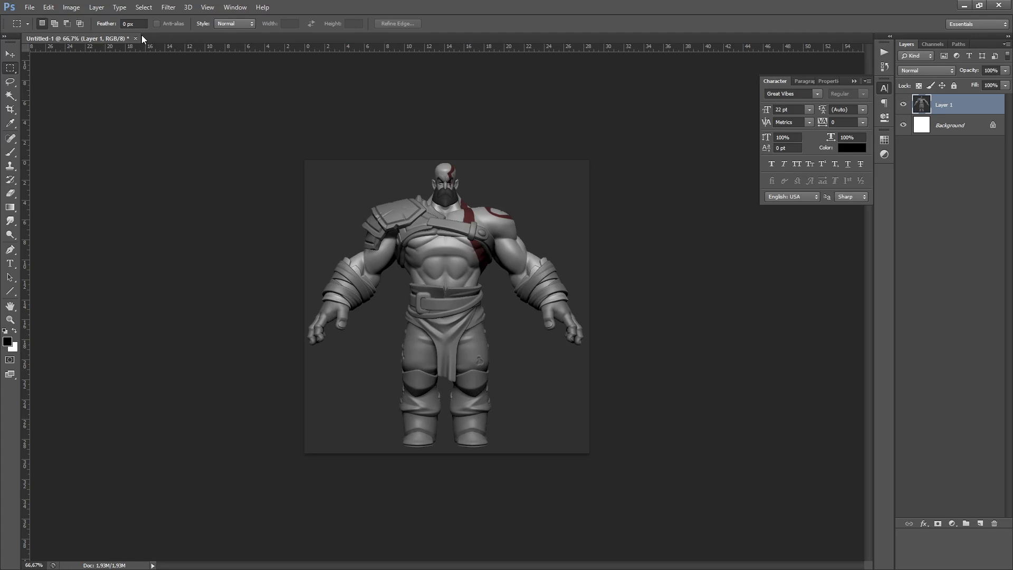
Switch to Photoshop, detach the Untitled-1 image into its own floating window, and bring up the Open dialog
alt+scroll(505, 218, up, 3)
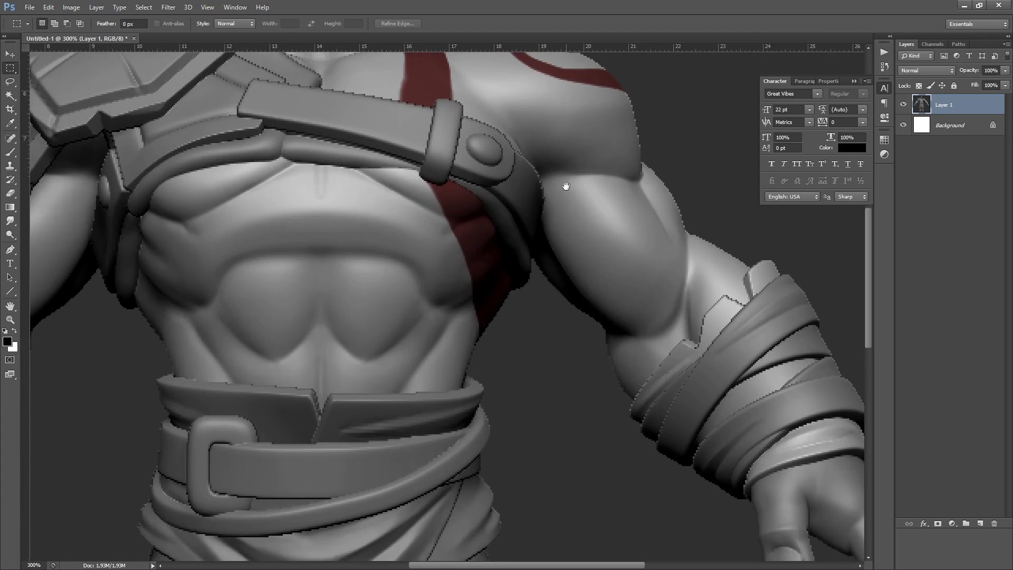
drag(565, 185, 523, 334)
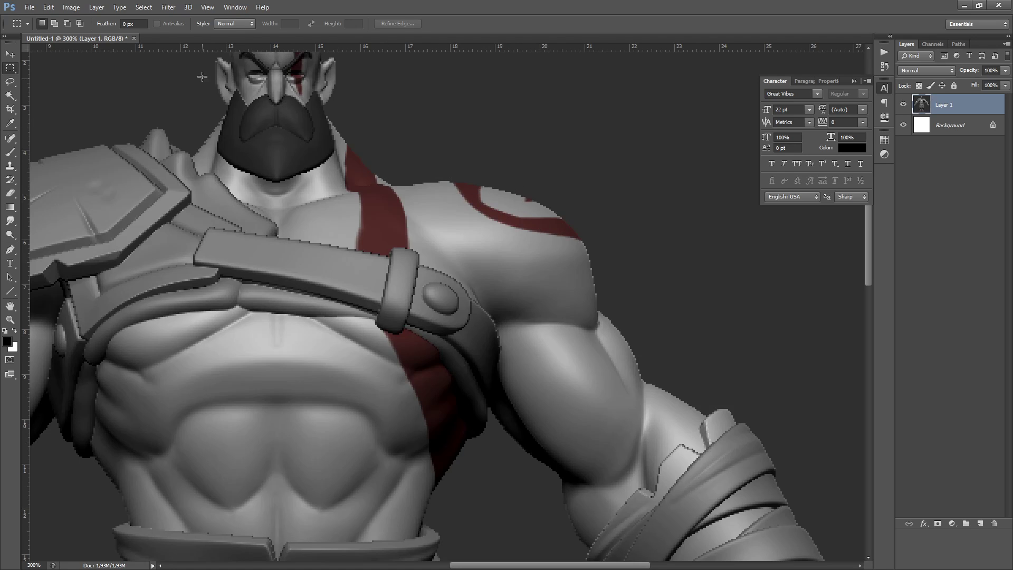
drag(96, 40, 112, 97)
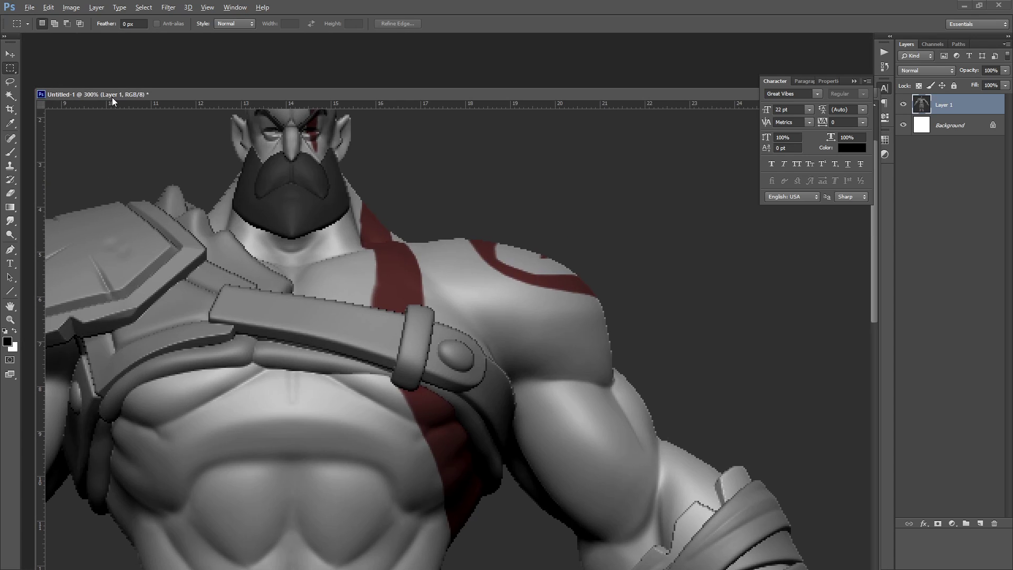
alt+scroll(112, 97, down, 4)
double_click(566, 392)
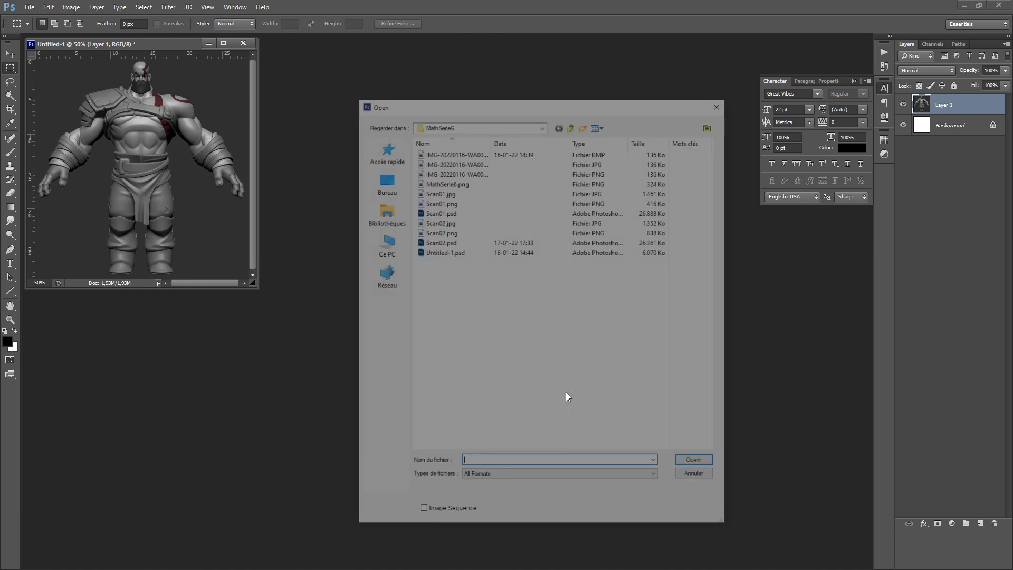
click(572, 125)
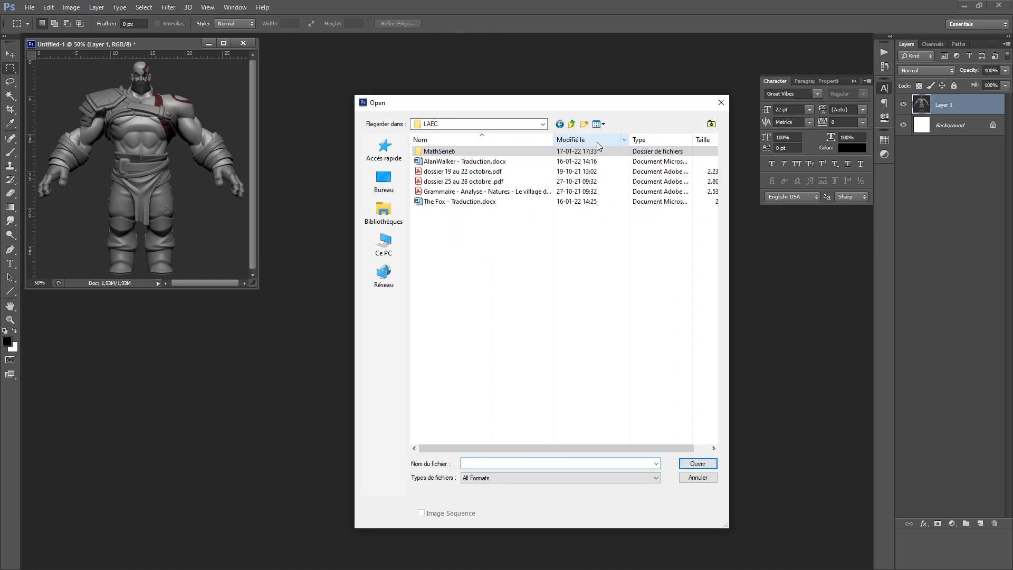
triple_click(582, 127)
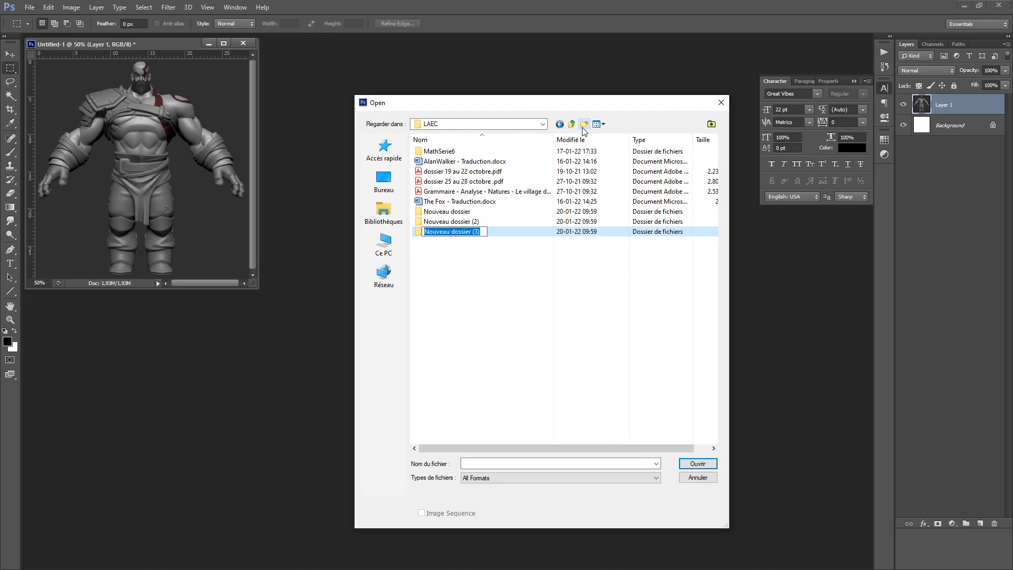
click(508, 270)
drag(478, 252, 447, 215)
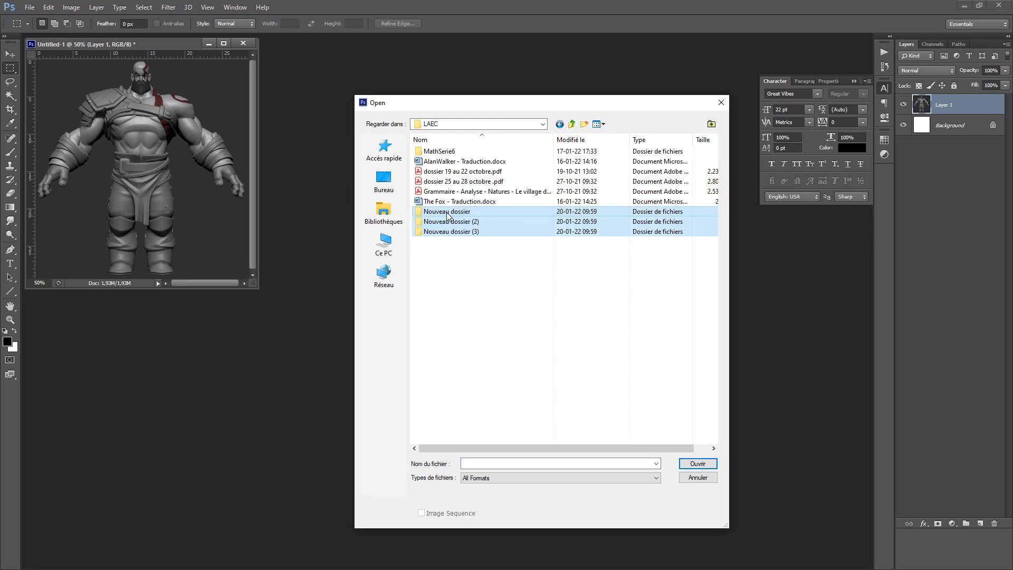
key(Delete)
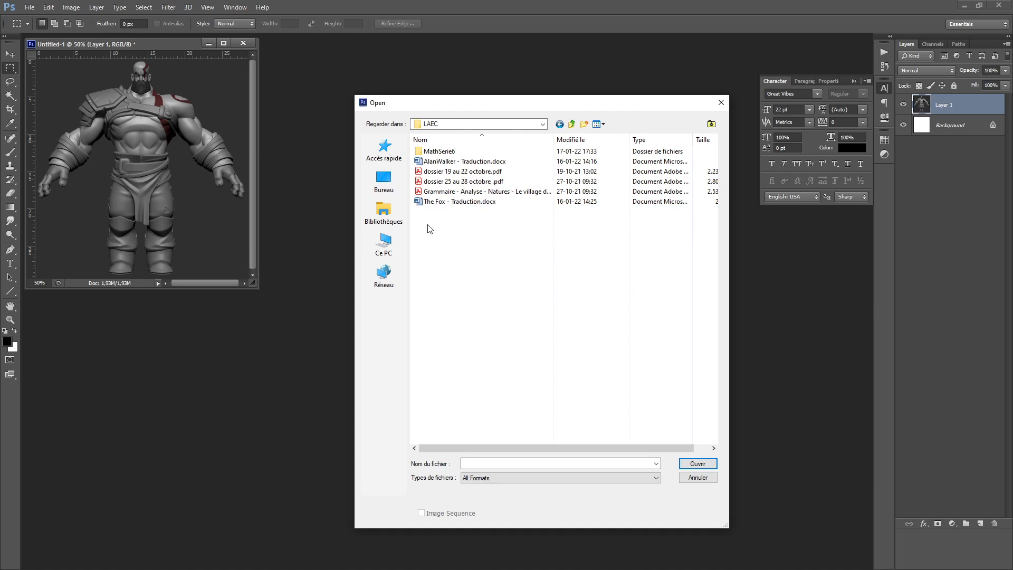
Browse on Disque local (L:) through HEAJ, HEAJ - [2020-2021], Q1_UE 2.270 TPID_CharaBasicsAnim and _Project Kratos to the -Render folder
click(383, 244)
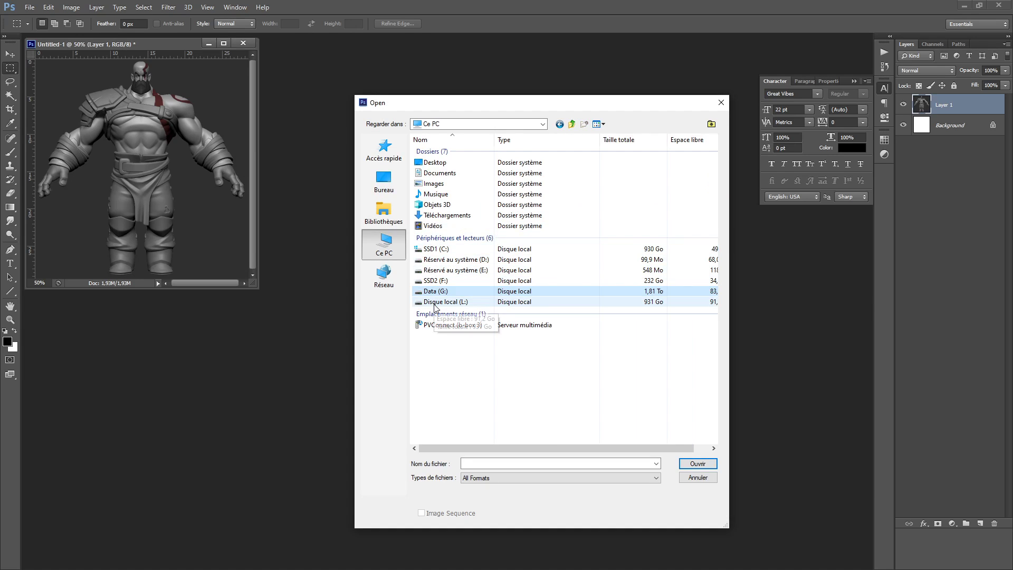
double_click(435, 302)
double_click(438, 262)
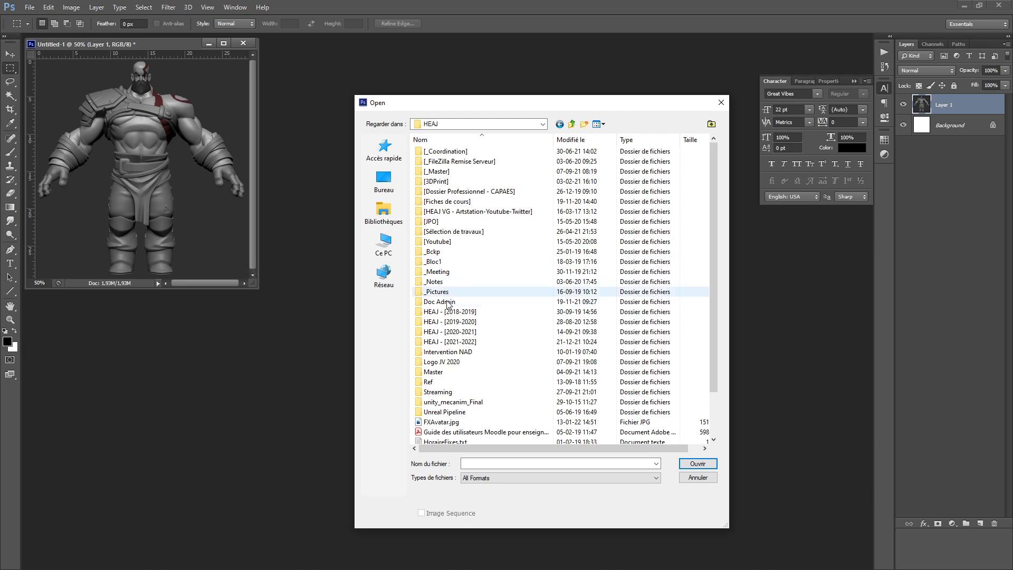
double_click(448, 341)
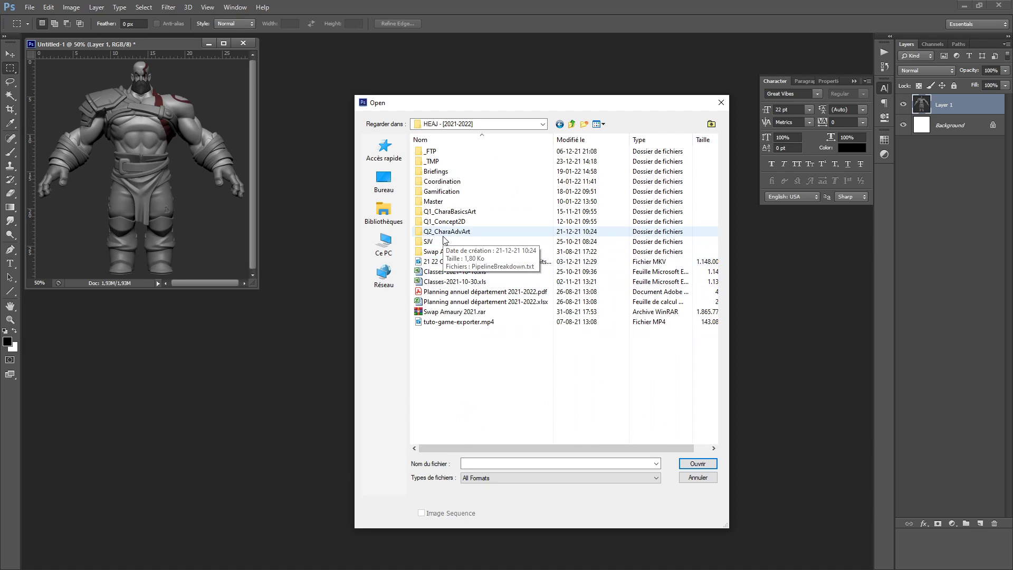
key(BackSpace)
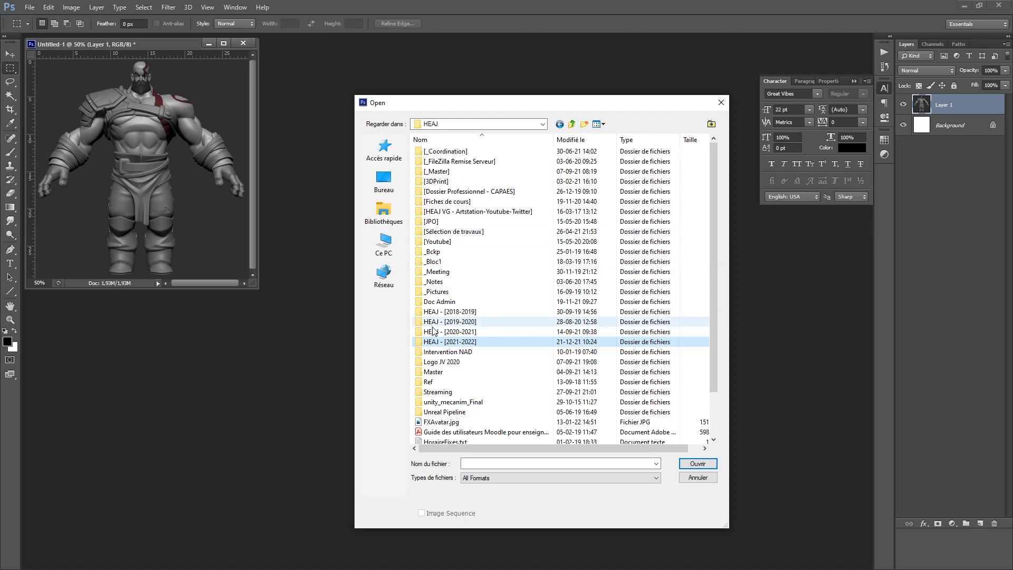
double_click(442, 333)
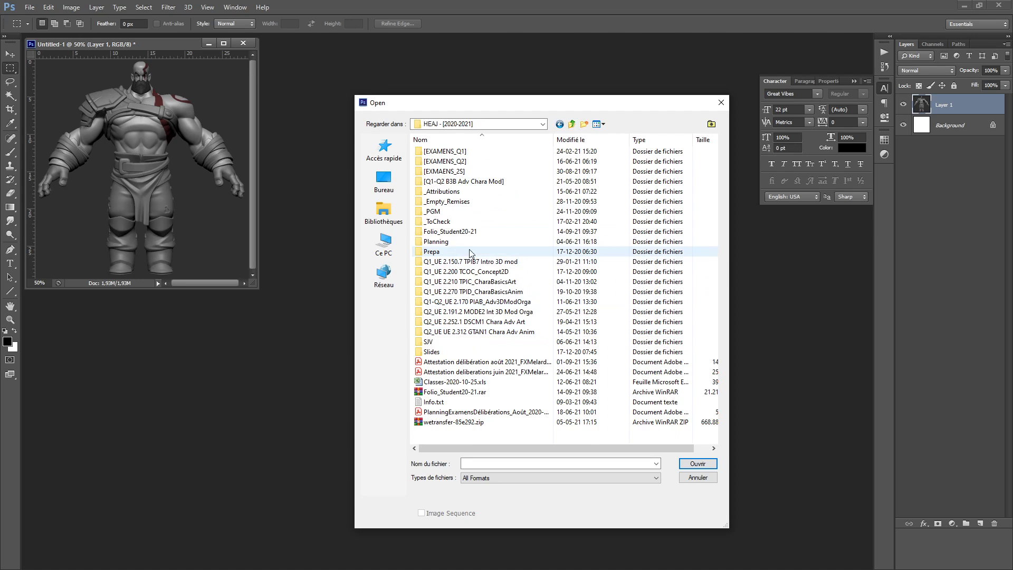
double_click(493, 293)
double_click(444, 181)
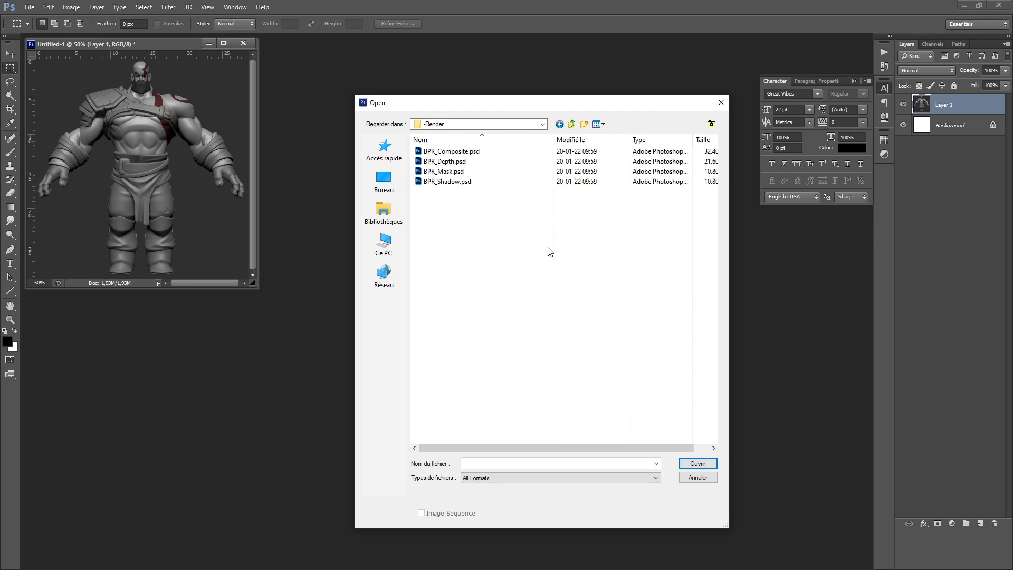
Open BPR_Composite.psd, BPR_Depth.psd, BPR_Mask.psd and BPR_Shadow.psd together
click(451, 152)
ctrl+click(445, 161)
ctrl+click(443, 171)
ctrl+click(457, 182)
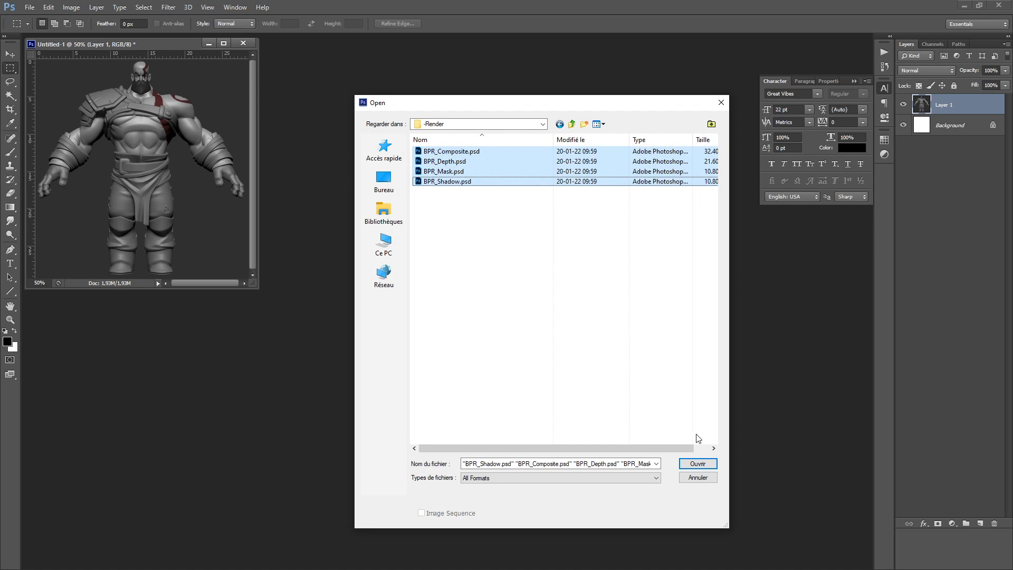
click(698, 463)
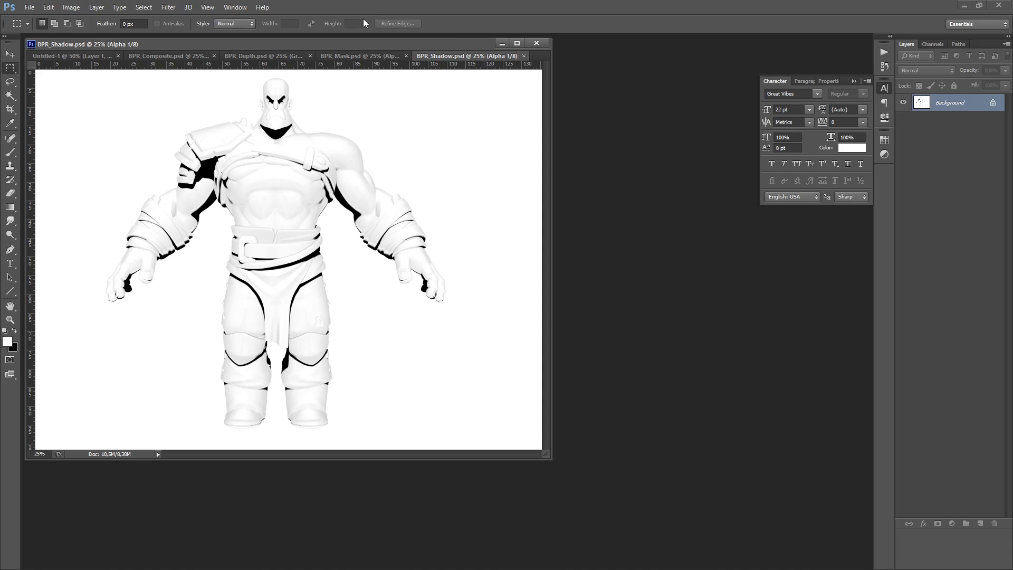
Detach the shadow, mask, depth and composite documents from the tab group into separate floating windows
drag(445, 59, 358, 152)
drag(401, 55, 444, 149)
drag(296, 55, 446, 151)
drag(177, 56, 370, 143)
Compare the edge quality of the Untitled-1 image with BPR_Composite.psd close up around the head and shoulders
click(328, 52)
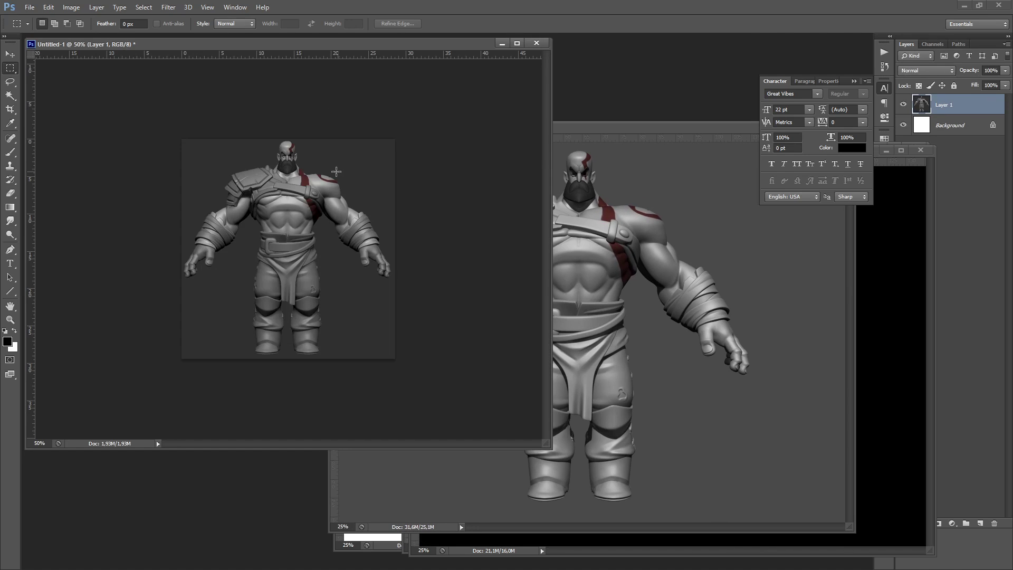
alt+scroll(336, 171, up, 4)
drag(379, 154, 399, 206)
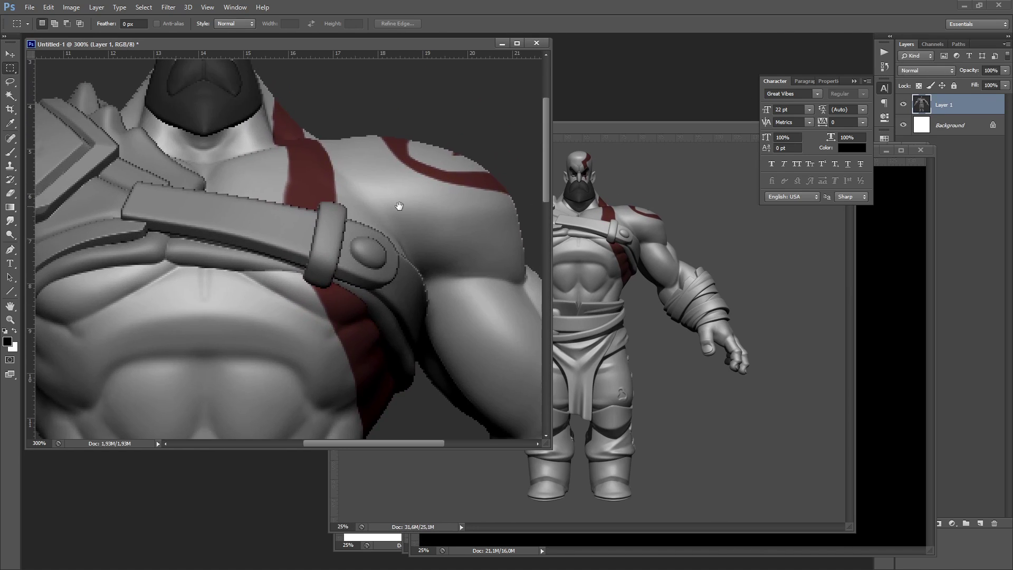
click(599, 191)
ctrl+drag(616, 196, 753, 276)
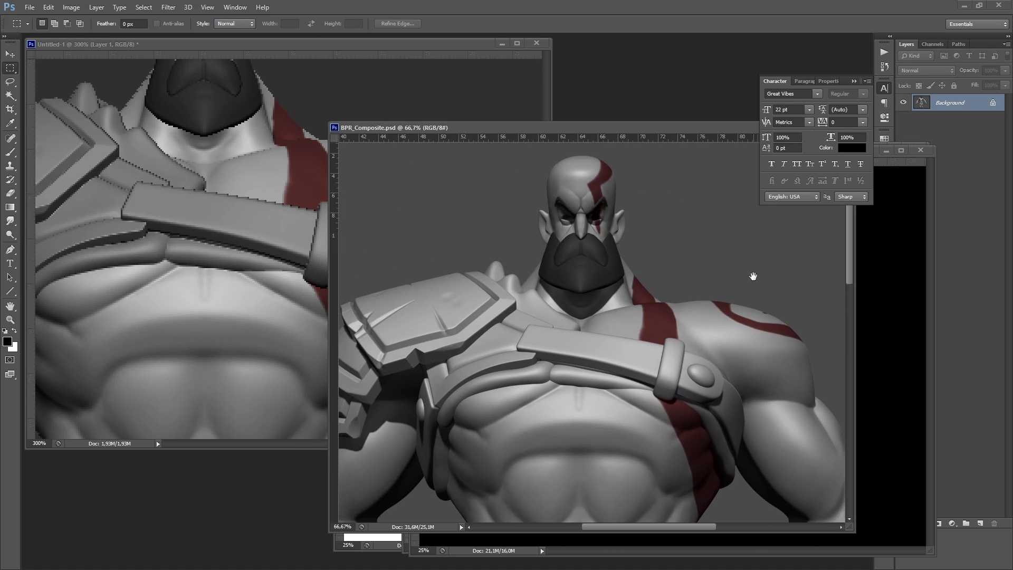
key(ctrl+plus)
drag(685, 271, 668, 213)
key(ctrl+minus)
key(ctrl+minus)
key(ctrl+minus)
key(ctrl+minus)
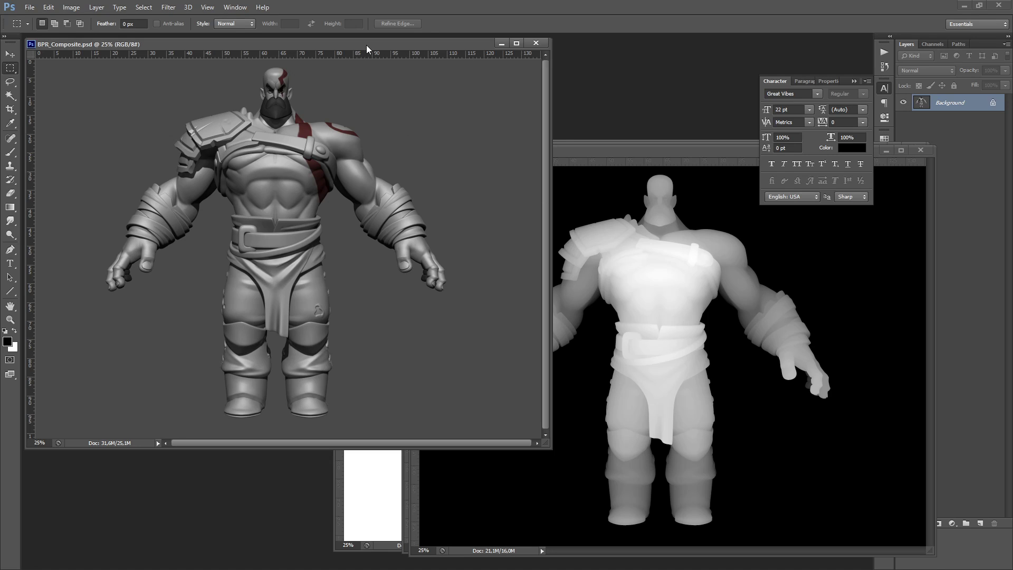
drag(368, 49, 509, 129)
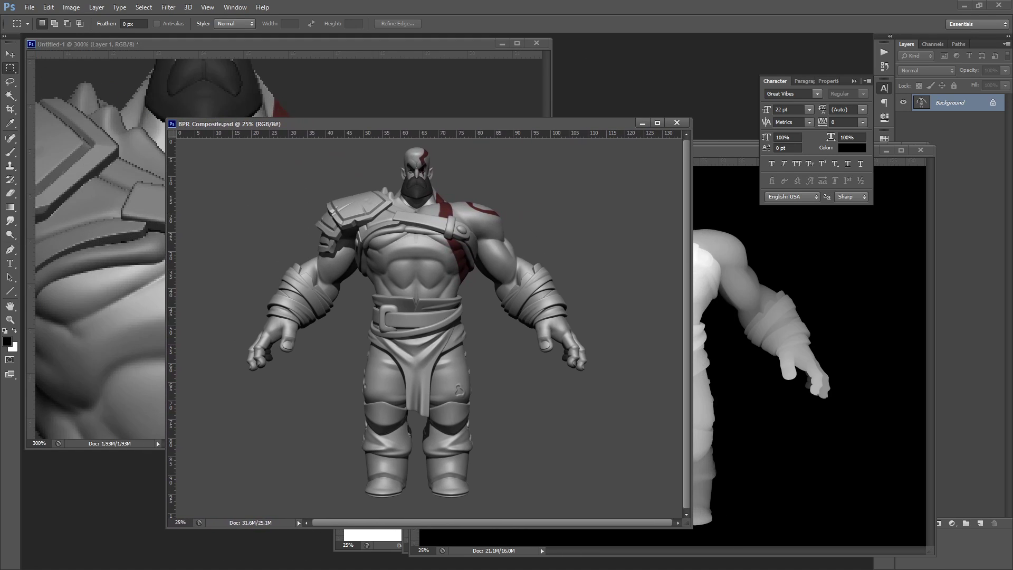
Check the document size settings in ZBrush and the pixel dimensions of BPR_Composite.psd in Photoshop's Image Size dialog
key(alt+Tab)
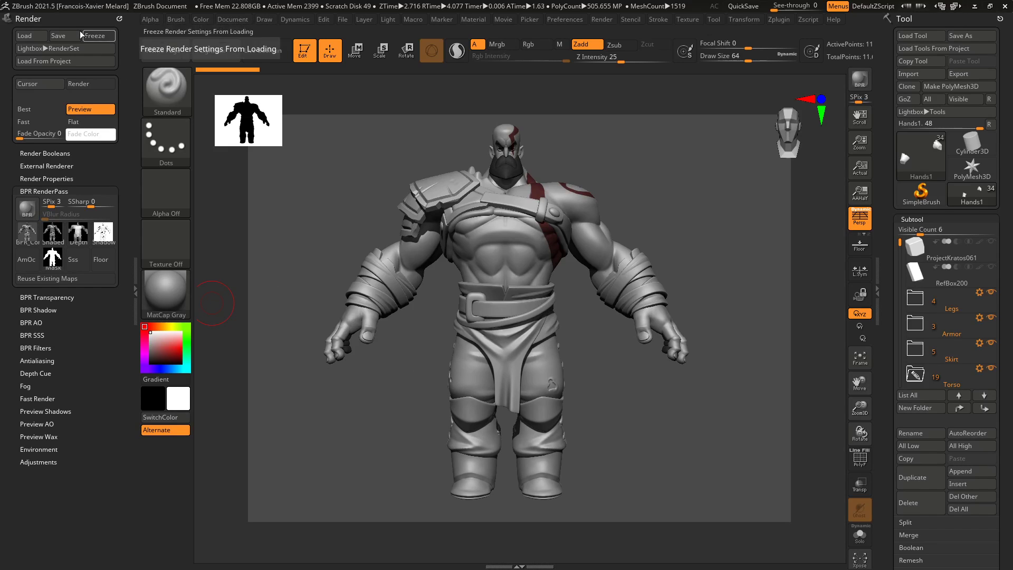
click(241, 21)
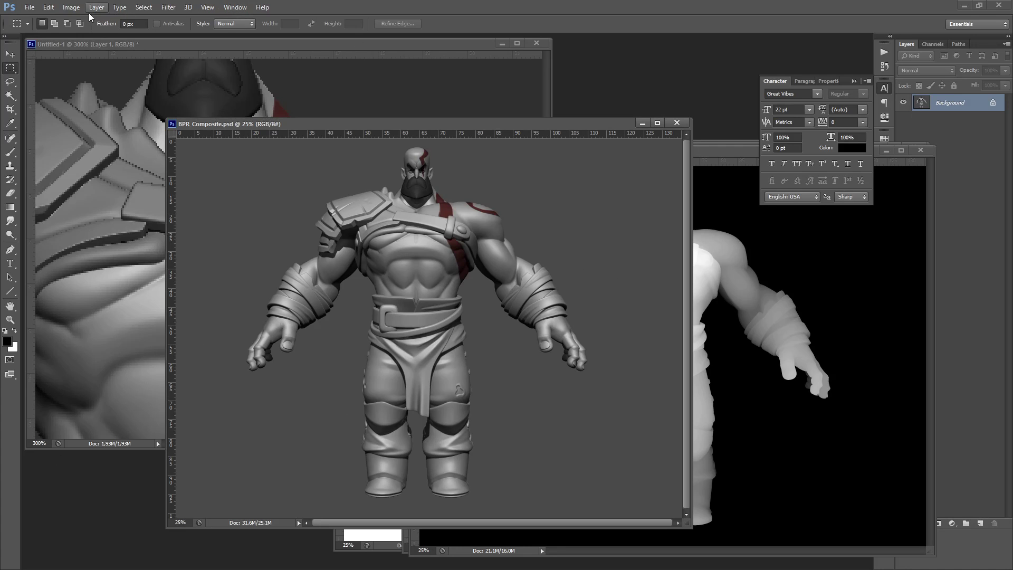
click(71, 6)
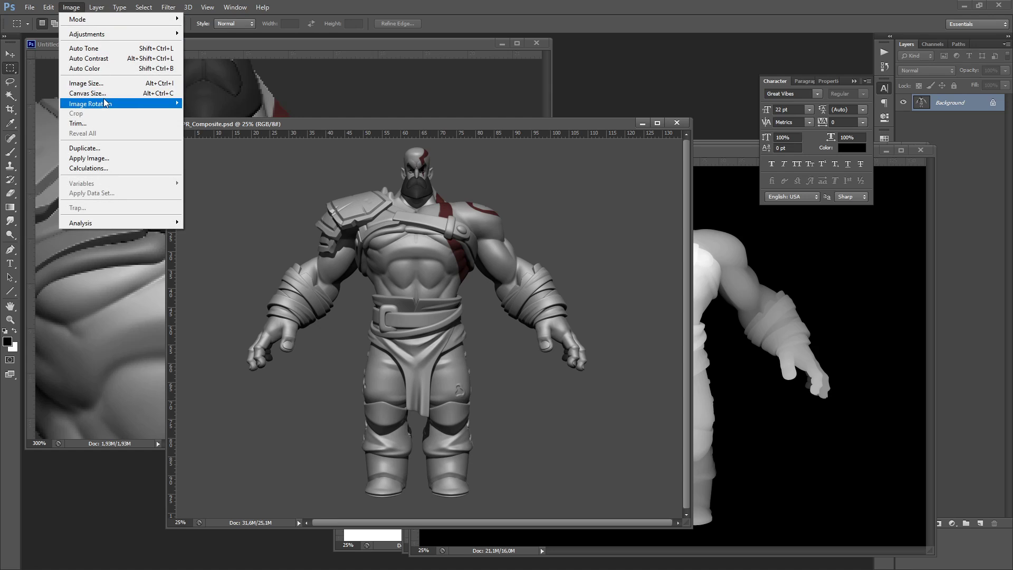
click(86, 83)
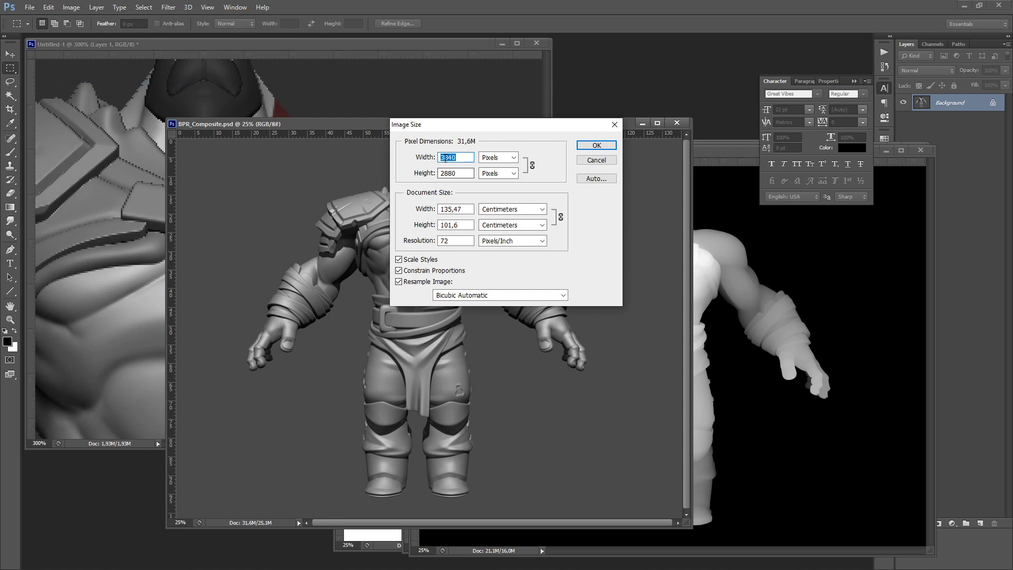
key(Tab)
click(614, 125)
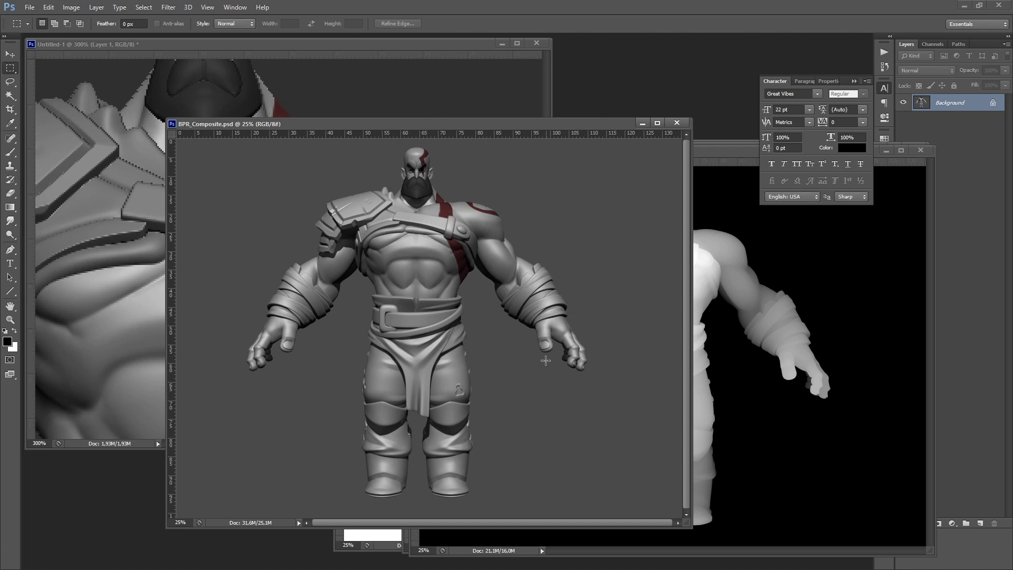
Copy the entire BPR_Depth.psd image into a new alpha channel of BPR_Composite.psd and return to the RGB view
click(717, 153)
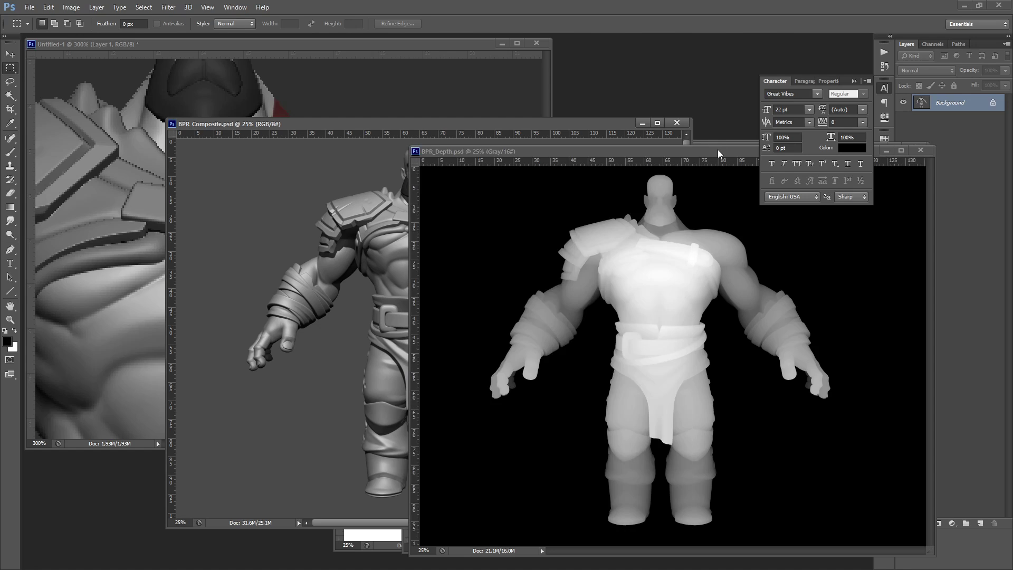
click(133, 8)
click(150, 17)
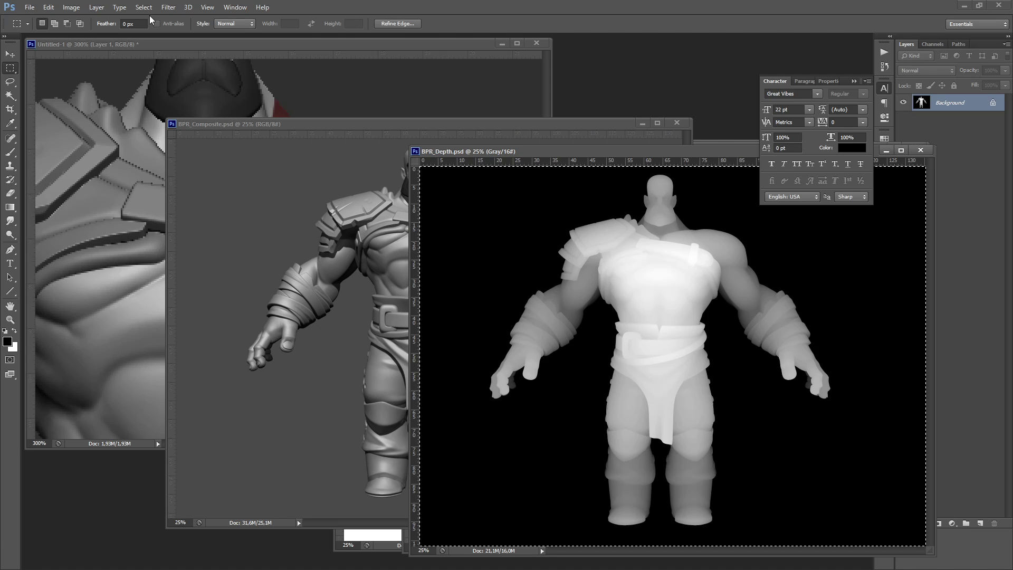
click(331, 123)
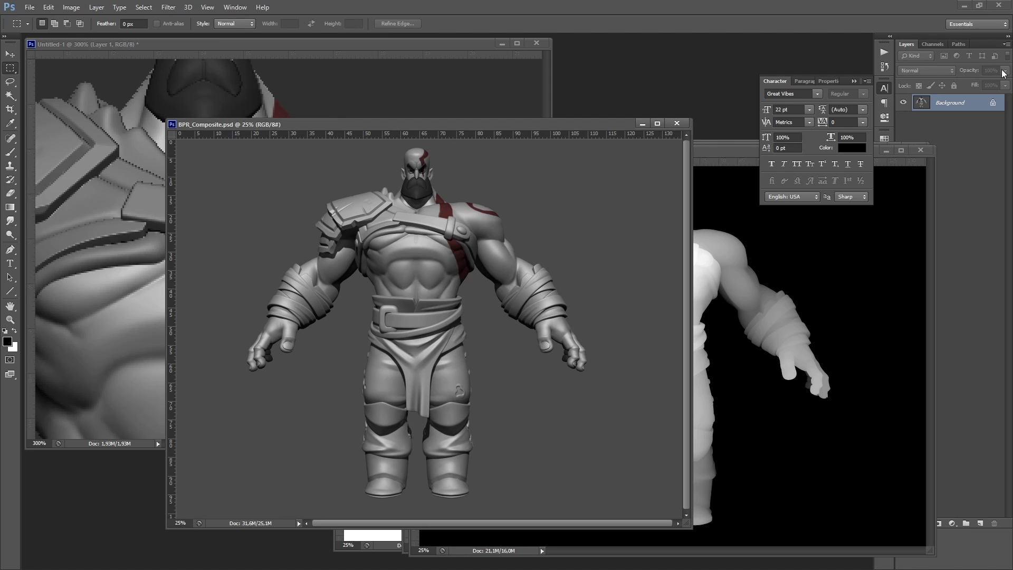
click(932, 44)
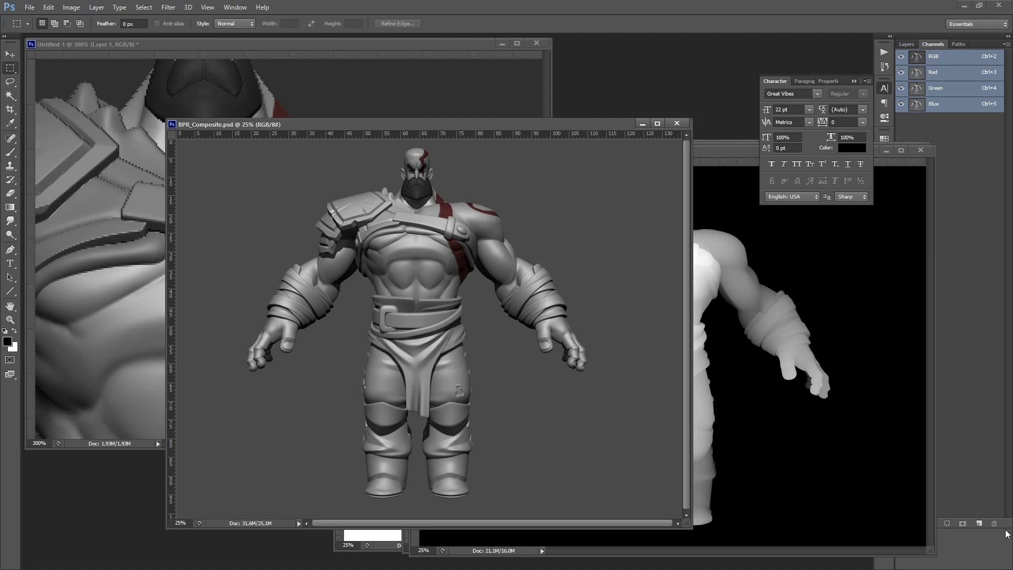
click(979, 524)
key(ctrl+v)
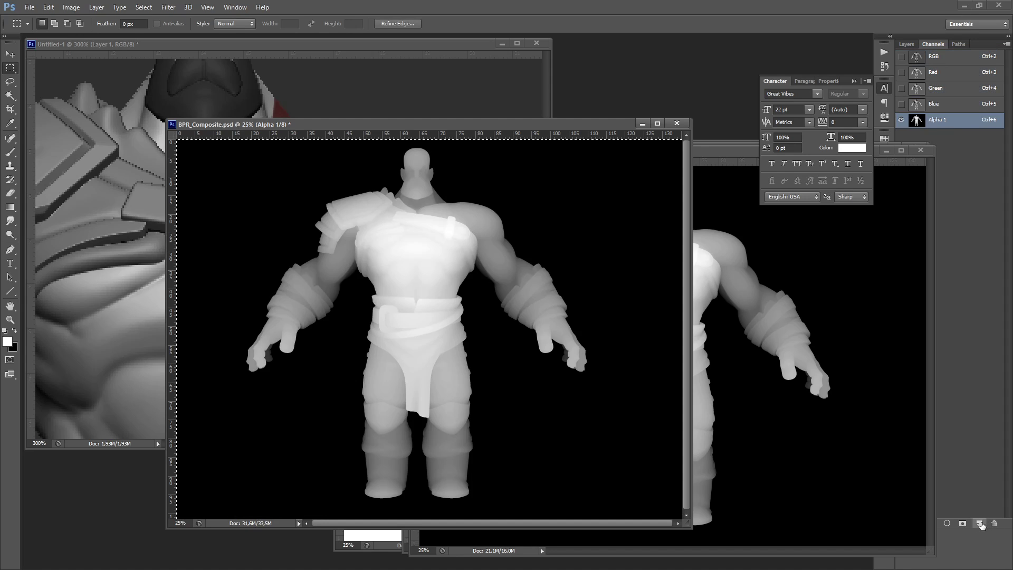
click(940, 59)
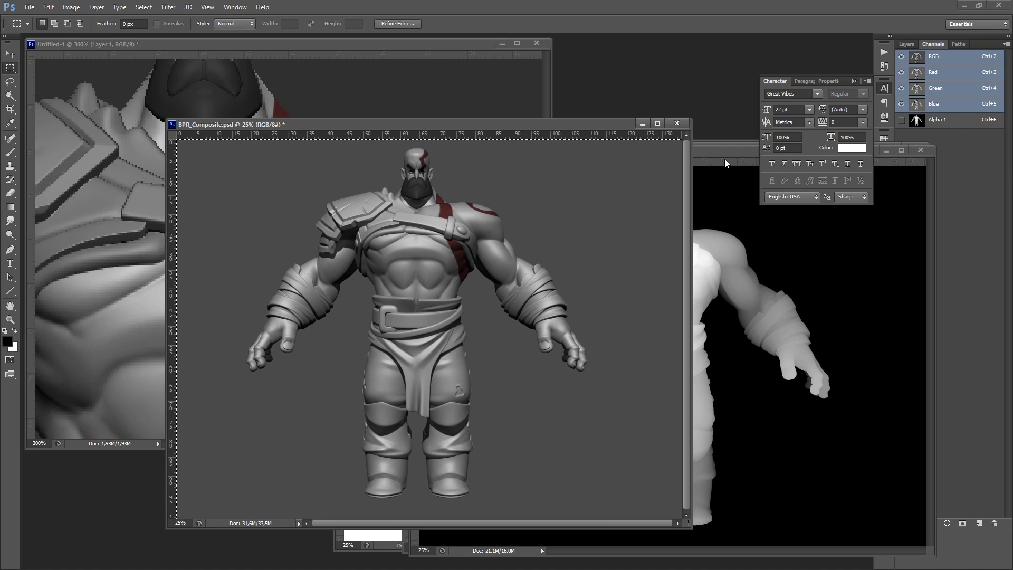
Close BPR_Depth.psd and copy the entire BPR_Mask.psd image into a second new alpha channel of BPR_Composite.psd
drag(724, 156, 580, 224)
click(764, 226)
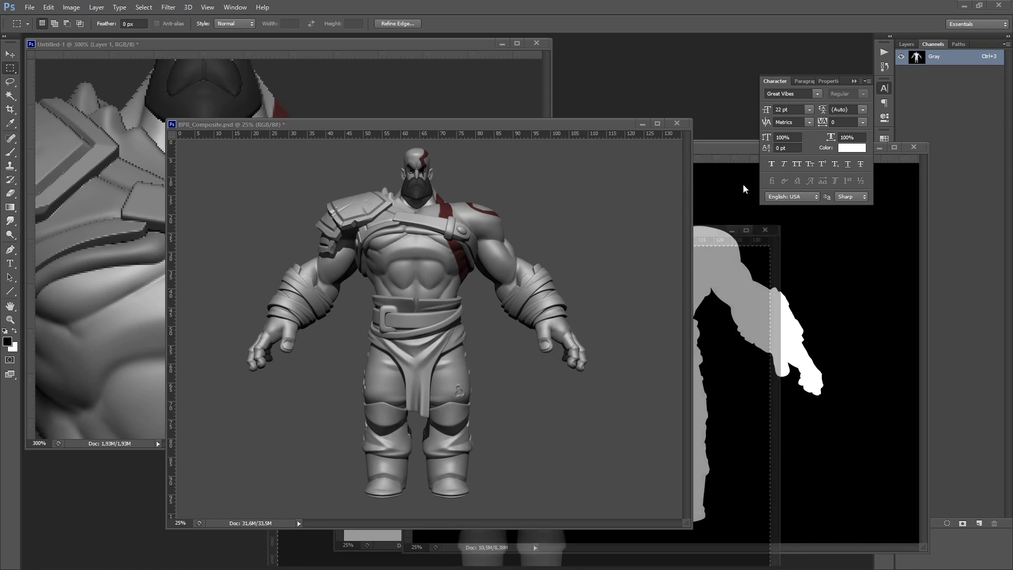
click(729, 151)
drag(729, 151, 562, 213)
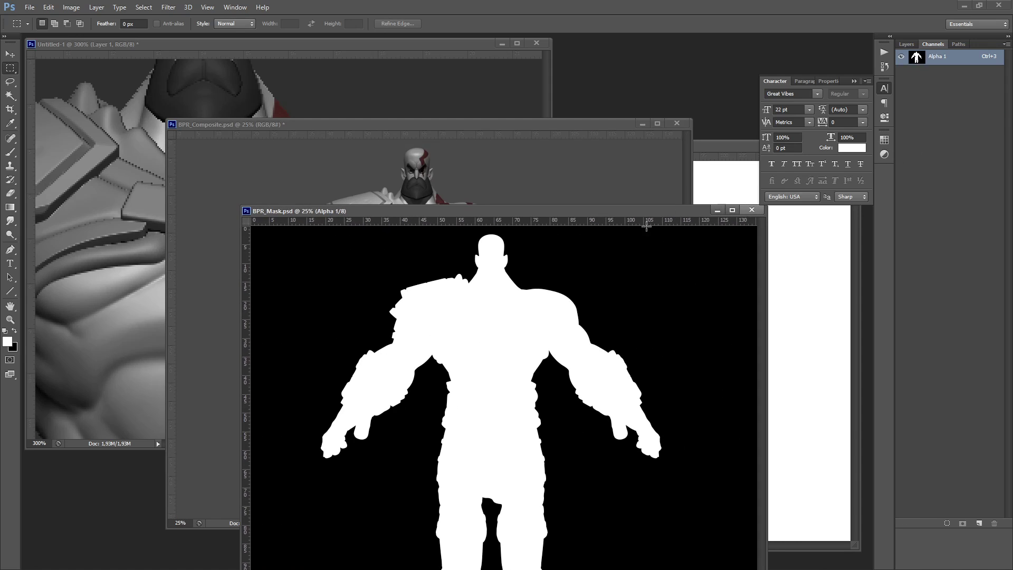
click(144, 7)
click(151, 19)
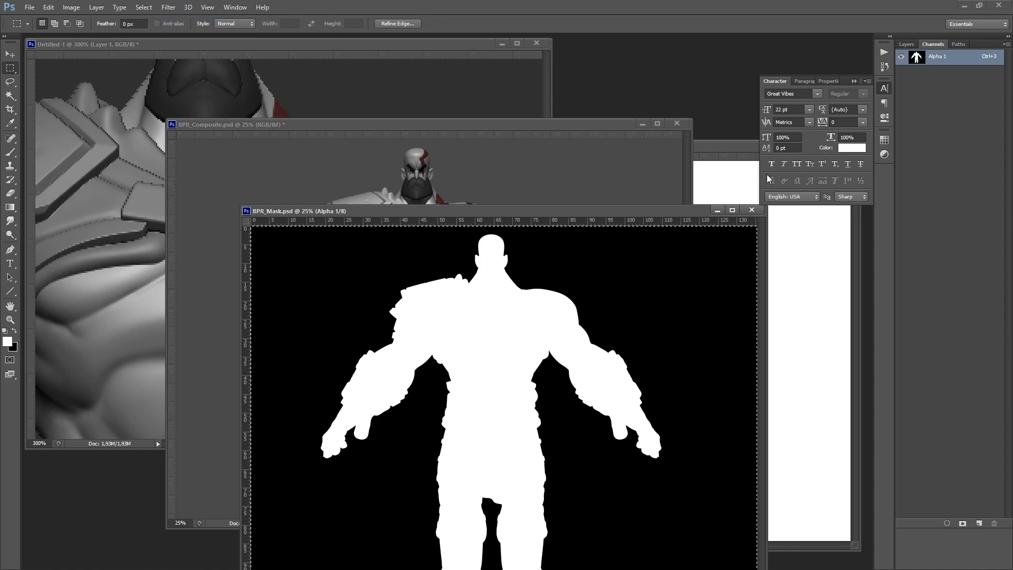
click(486, 125)
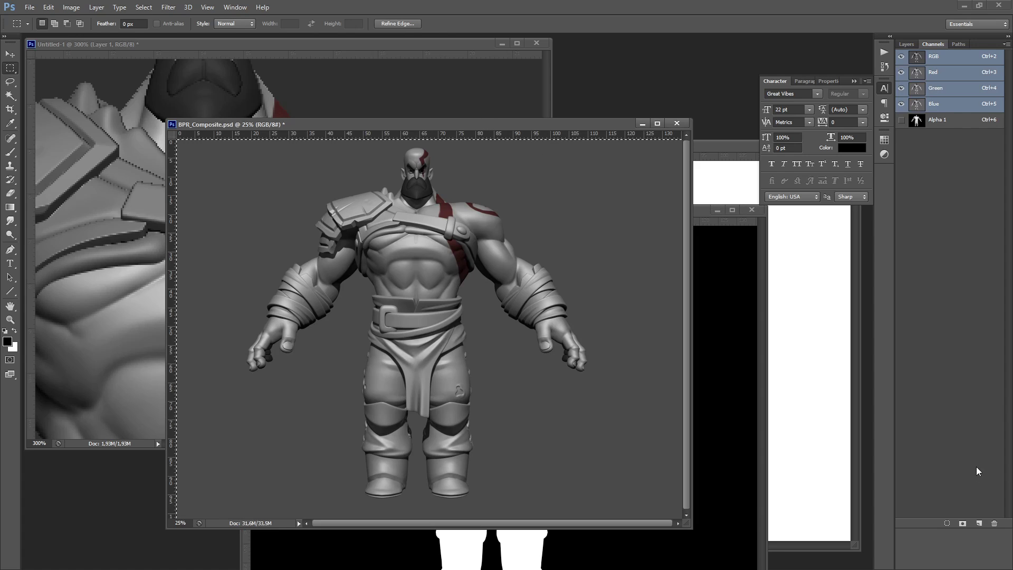
click(978, 523)
key(ctrl+v)
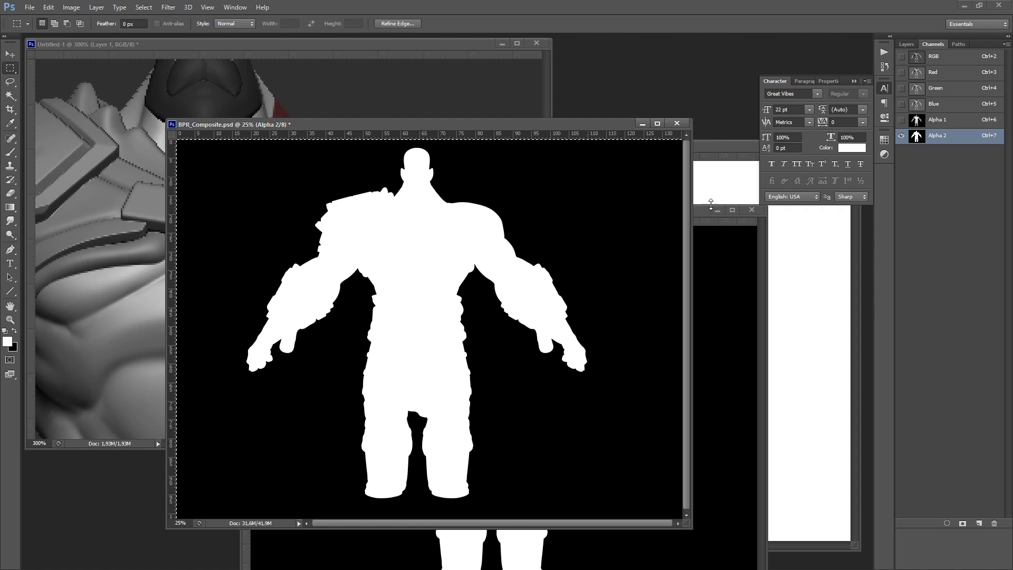
Close BPR_Mask.psd and invert the BPR_Shadow.psd image
click(697, 212)
click(751, 211)
click(715, 150)
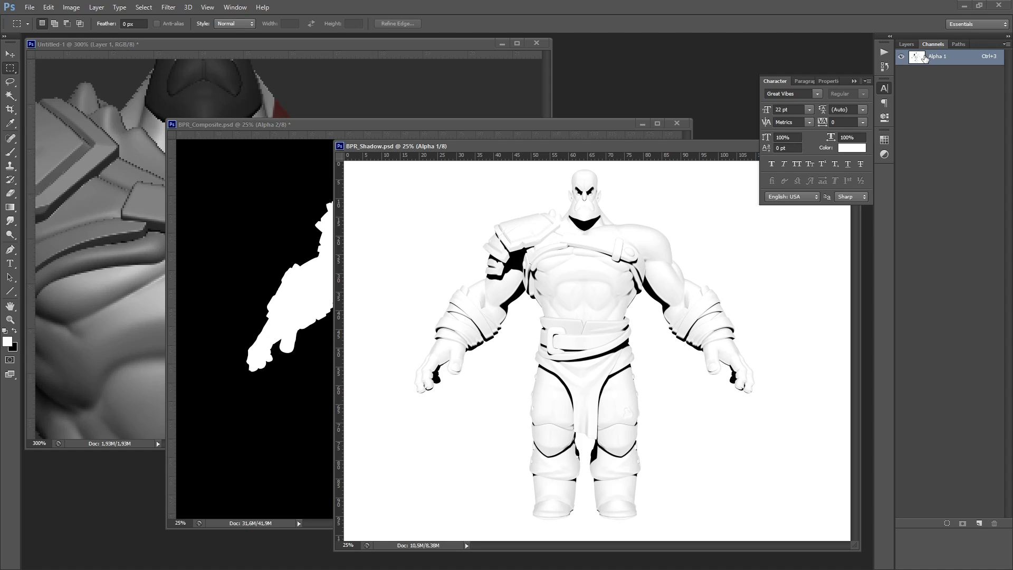
key(ctrl+i)
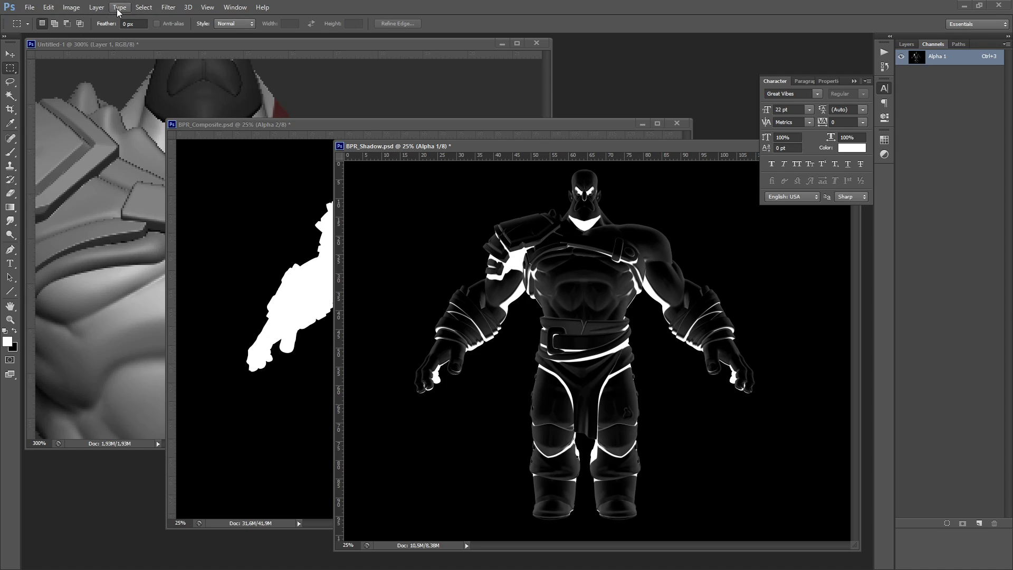
Copy the entire inverted shadow image into a third new alpha channel of BPR_Composite.psd
click(143, 7)
click(149, 19)
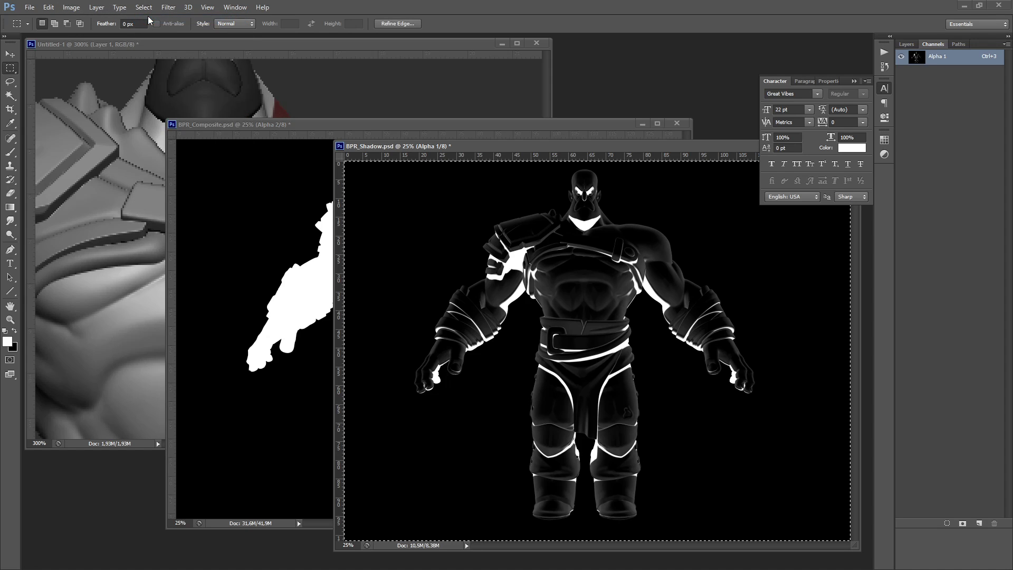
click(306, 124)
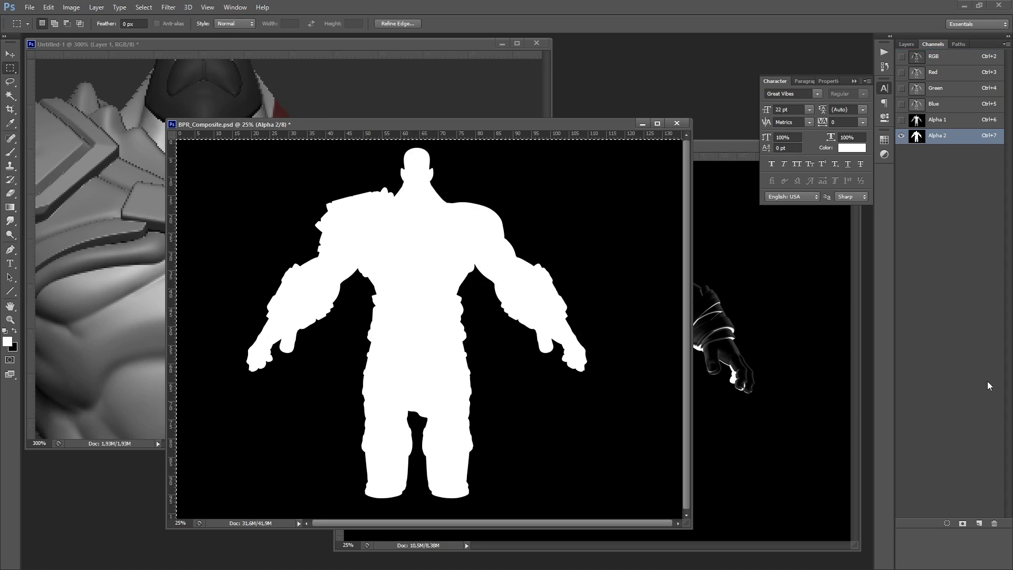
click(978, 522)
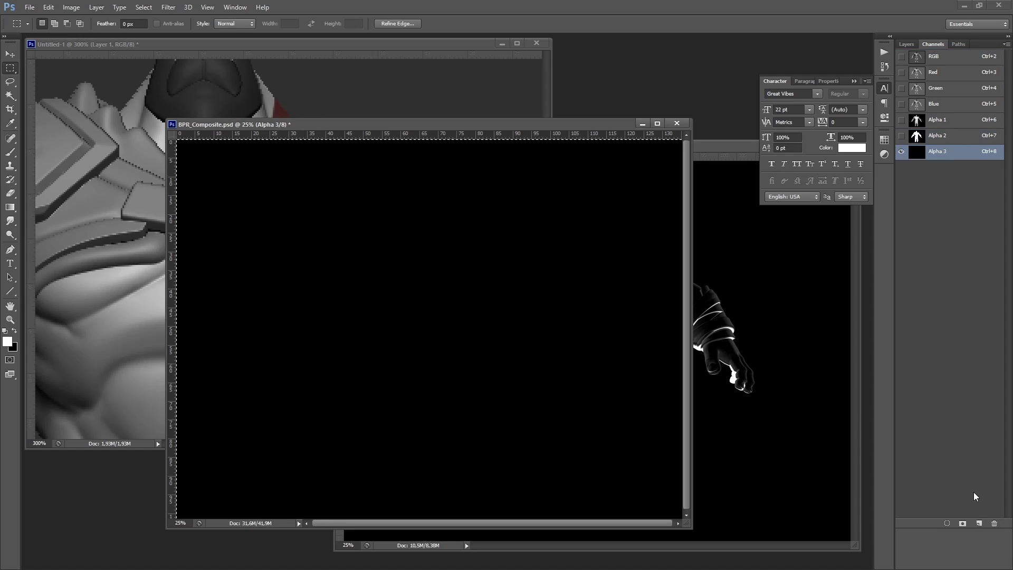
key(ctrl+v)
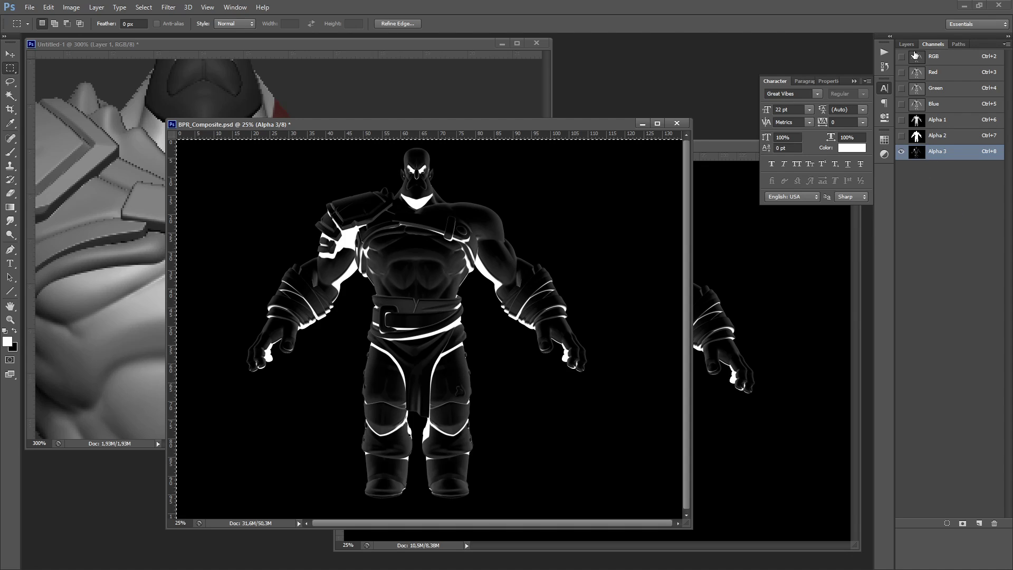
Load the Alpha 2 silhouette as a selection and convert the composite's Background into a regular layer
ctrl+click(942, 140)
click(905, 44)
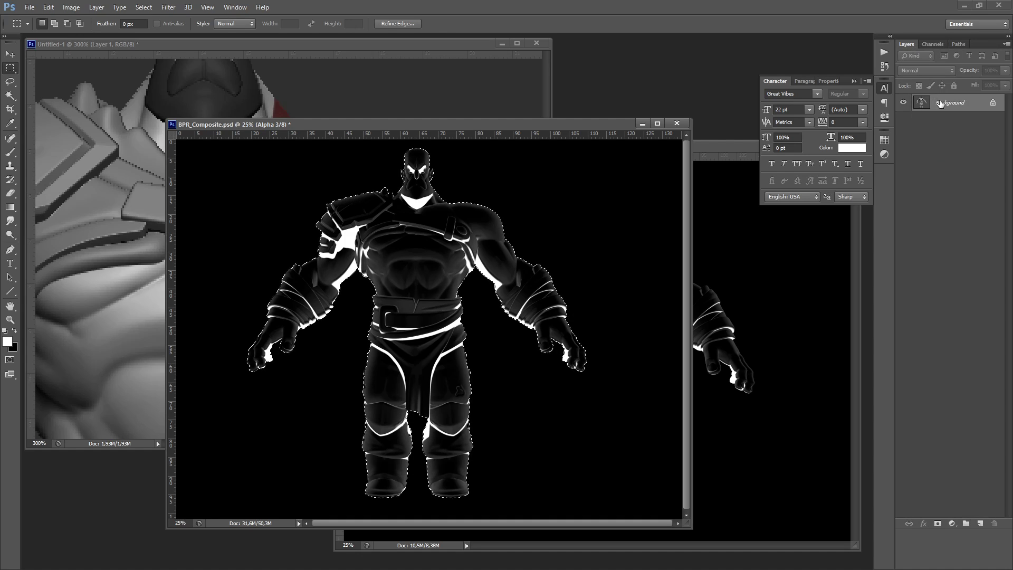
click(934, 45)
click(931, 59)
click(905, 44)
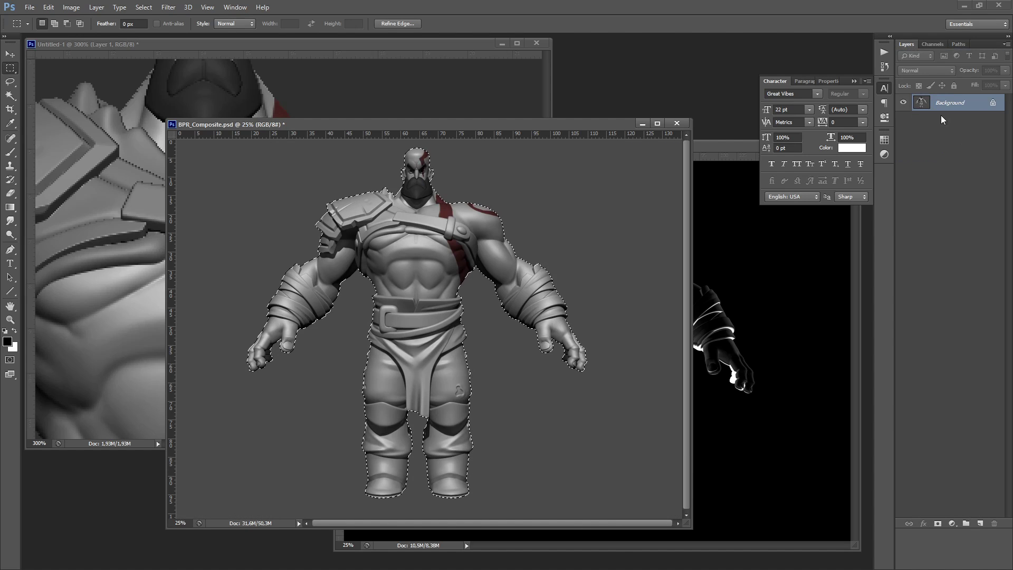
double_click(968, 106)
key(Return)
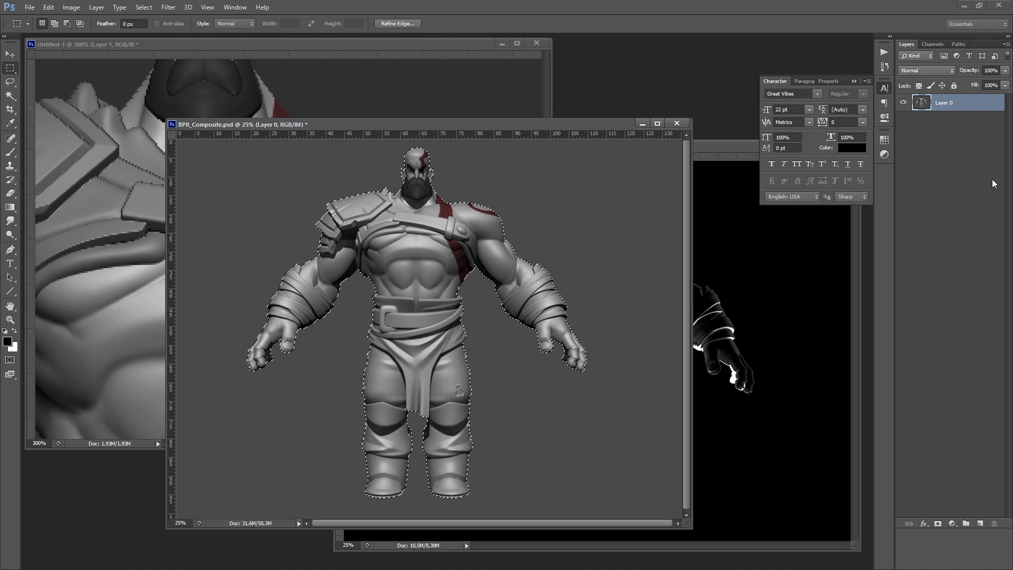
Mask Layer 0 with the silhouette selection and place a new empty layer beneath it
click(979, 523)
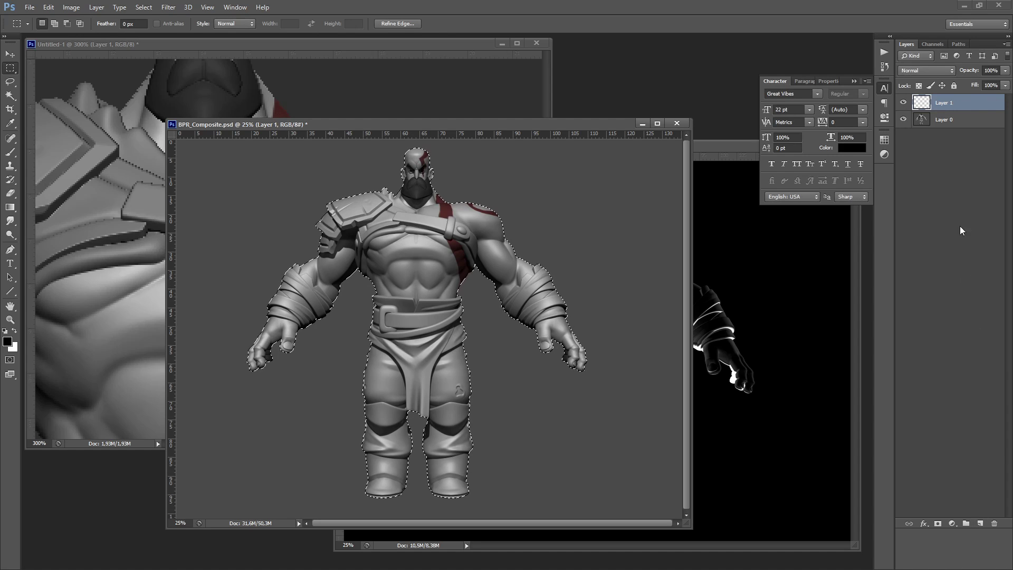
click(942, 119)
click(937, 522)
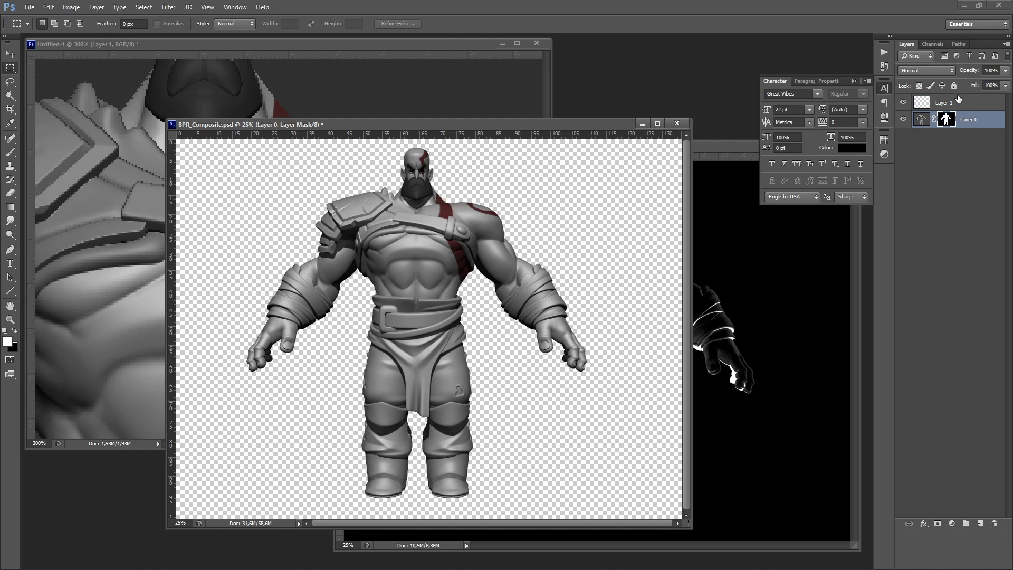
drag(952, 109, 944, 126)
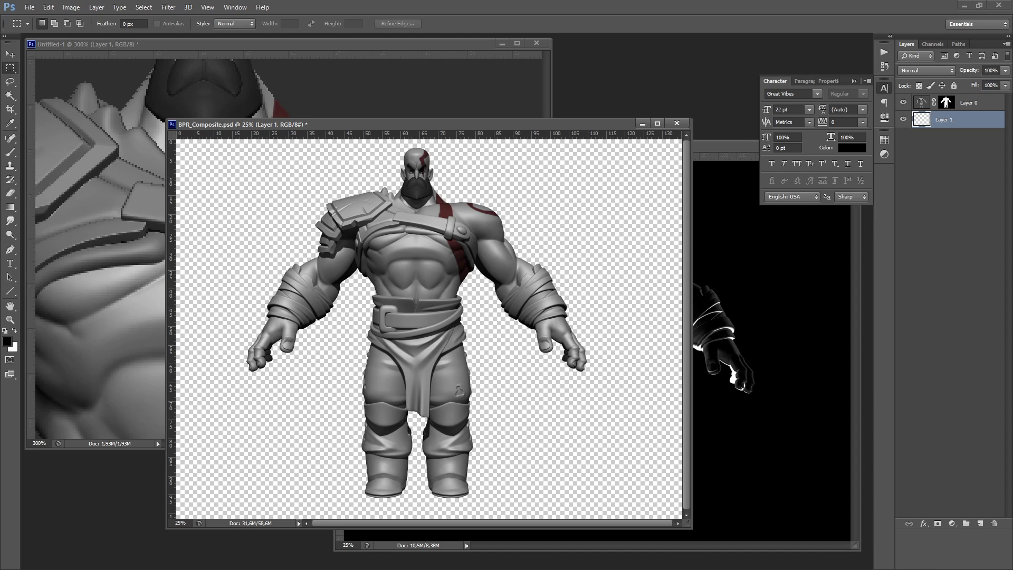
Fill Layer 1 with a linear black-to-white gradient running from the character's feet up to the head
click(10, 206)
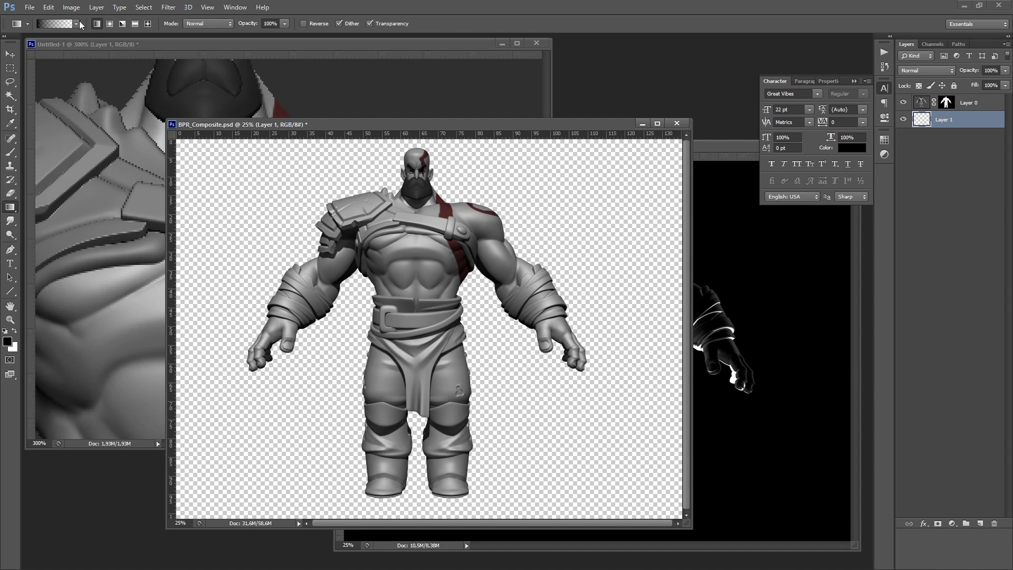
click(77, 24)
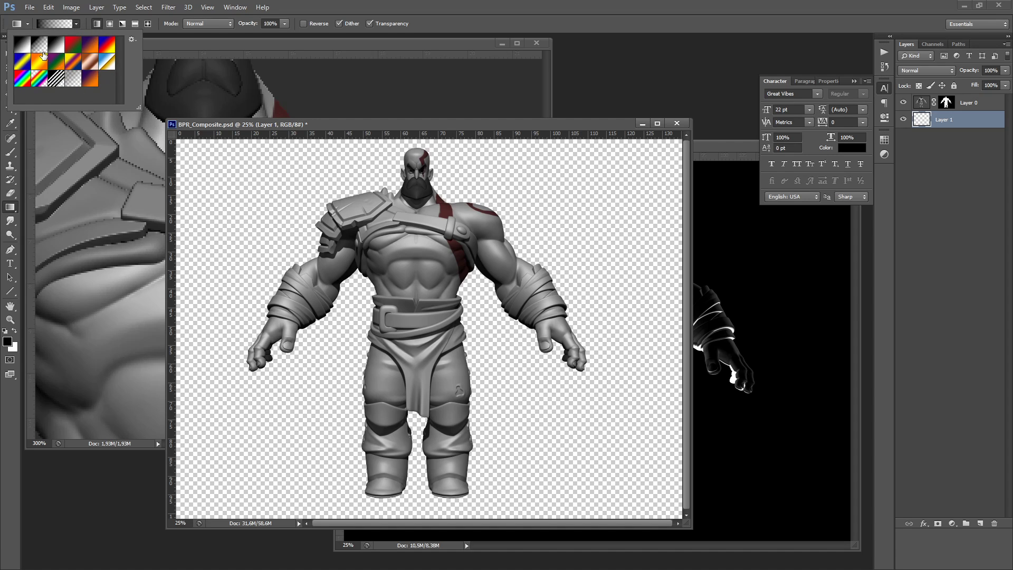
click(22, 46)
drag(333, 488, 333, 158)
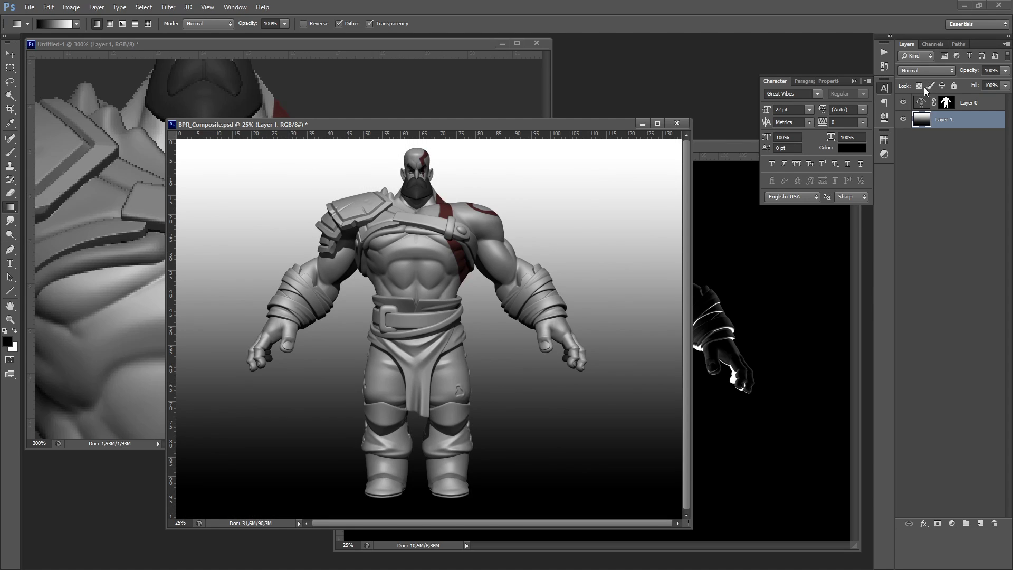
Disable the layer mask on Layer 0 in BPR_Composite.psd
click(905, 102)
click(903, 103)
shift+click(945, 103)
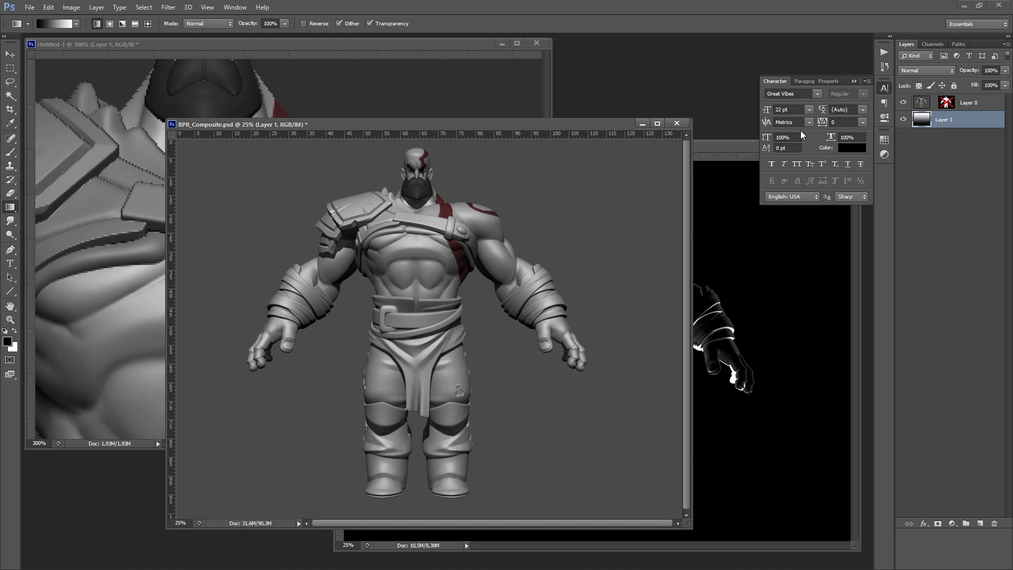
click(727, 146)
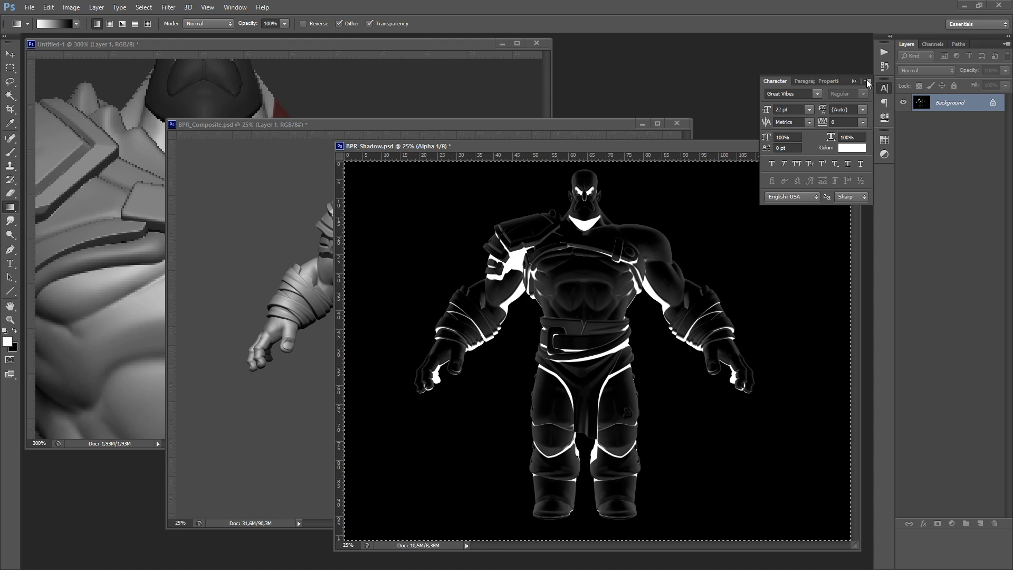
click(503, 125)
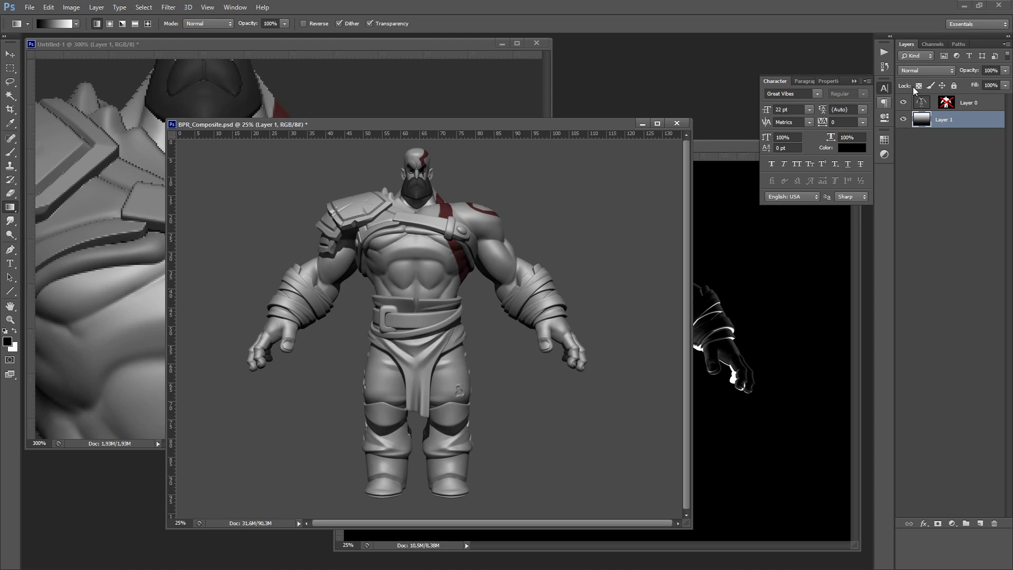
Load Alpha 3 as a selection and add a Brightness/Contrast adjustment above Layer 0 with brightness -41 and contrast 82
click(937, 45)
ctrl+click(917, 153)
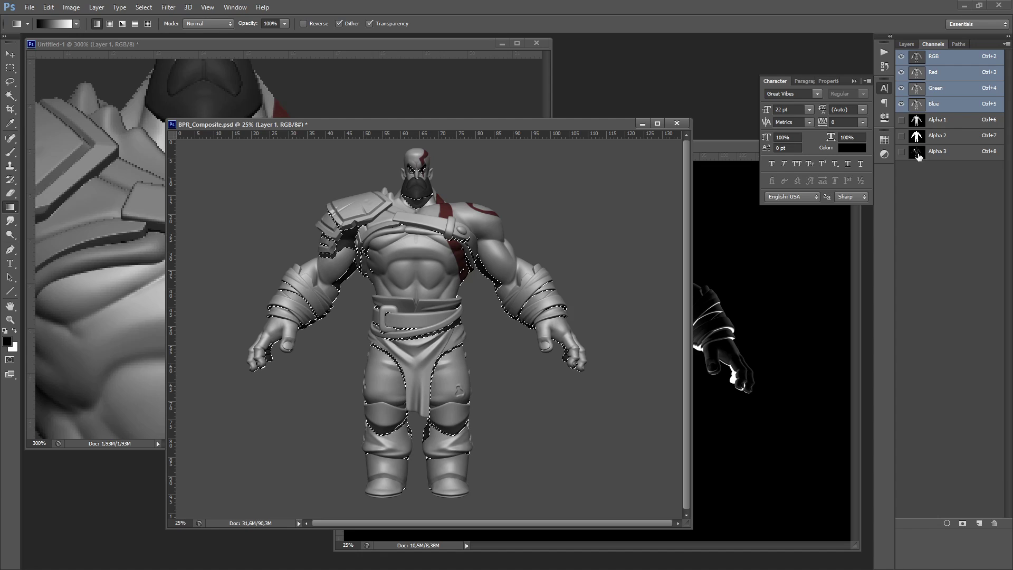
click(905, 44)
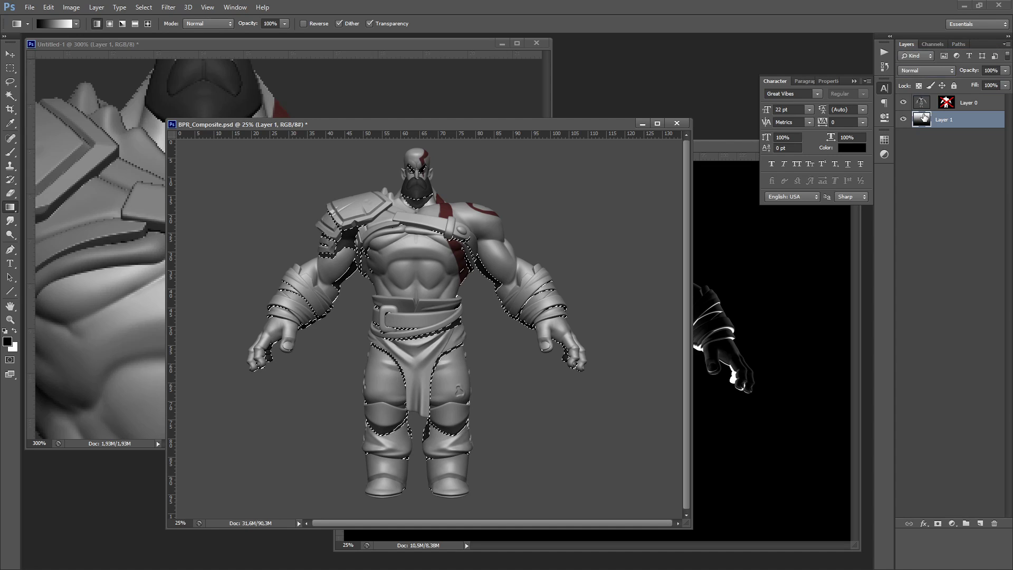
click(949, 103)
click(951, 523)
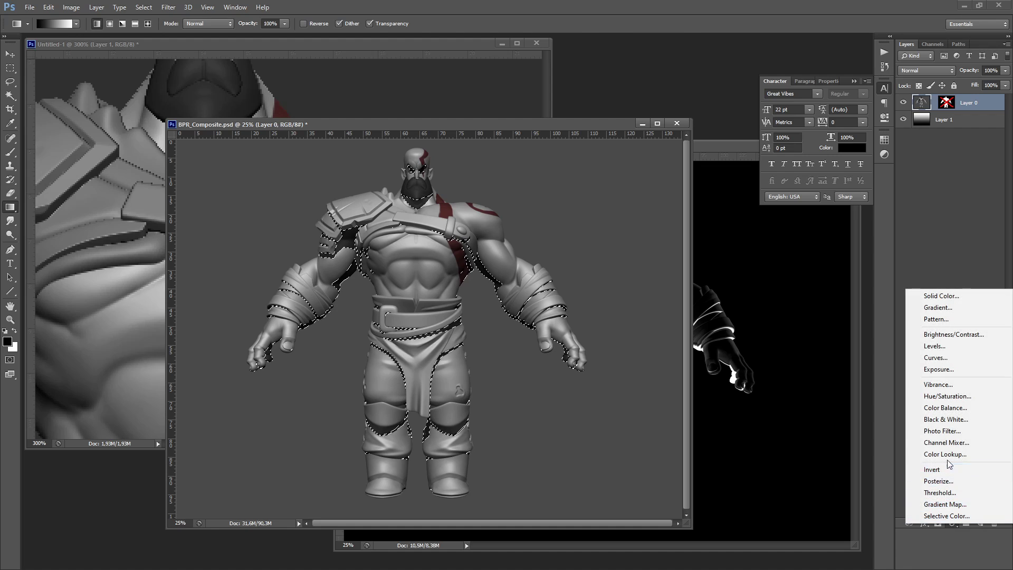
click(939, 337)
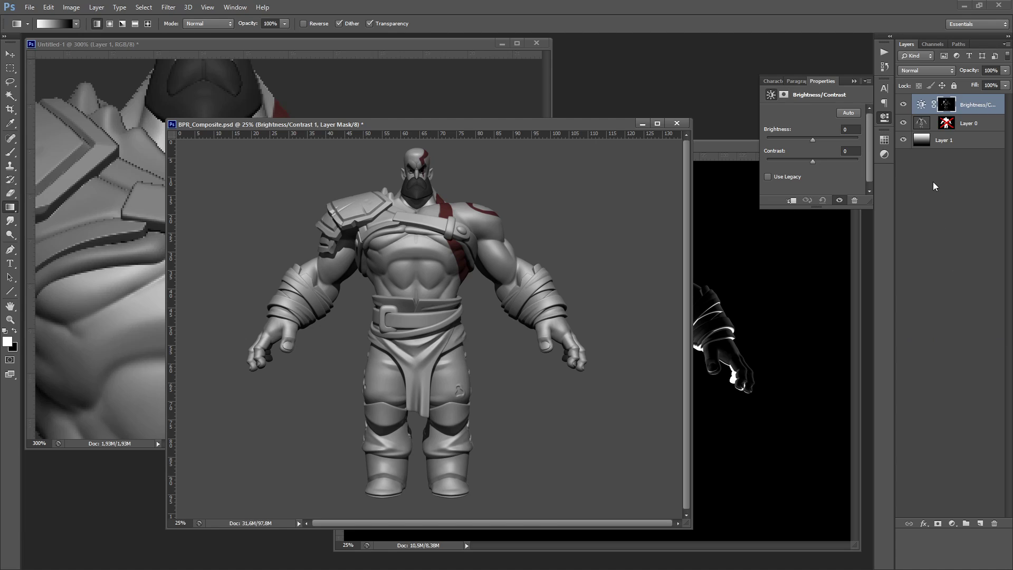
drag(812, 140, 849, 168)
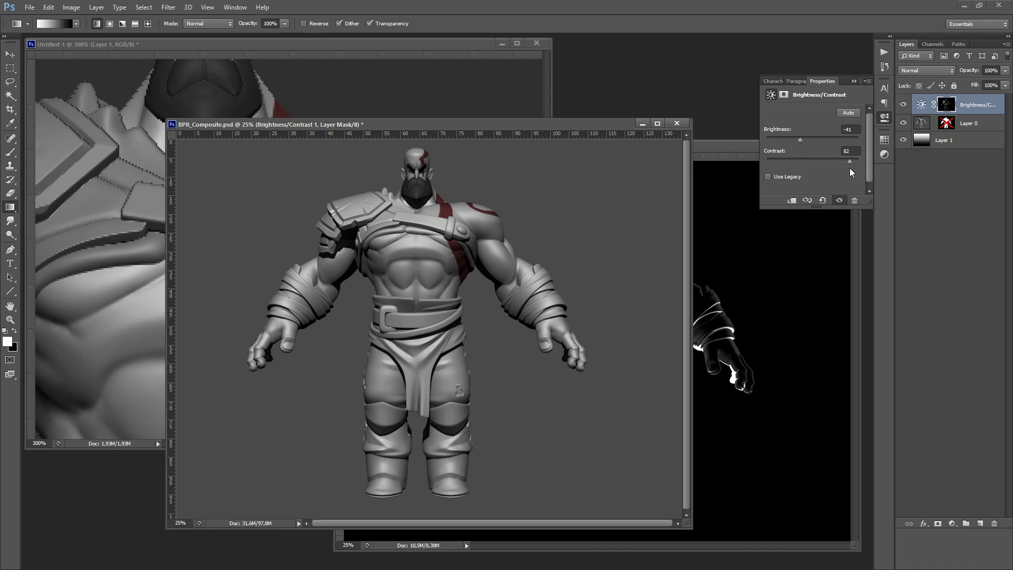
Compare the render with and without the Brightness/Contrast adjustment, then deselect all layers
click(903, 105)
click(903, 105)
click(903, 105)
click(903, 105)
click(903, 105)
click(903, 106)
click(959, 170)
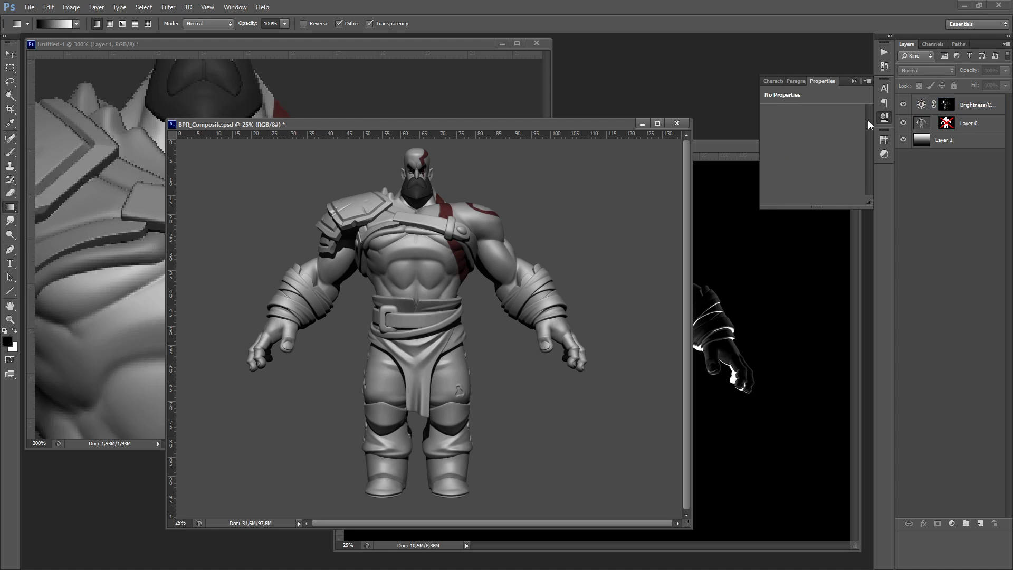
Copy the merged image of the entire canvas and paste it as a new layer above the Brightness/Contrast adjustment
click(143, 7)
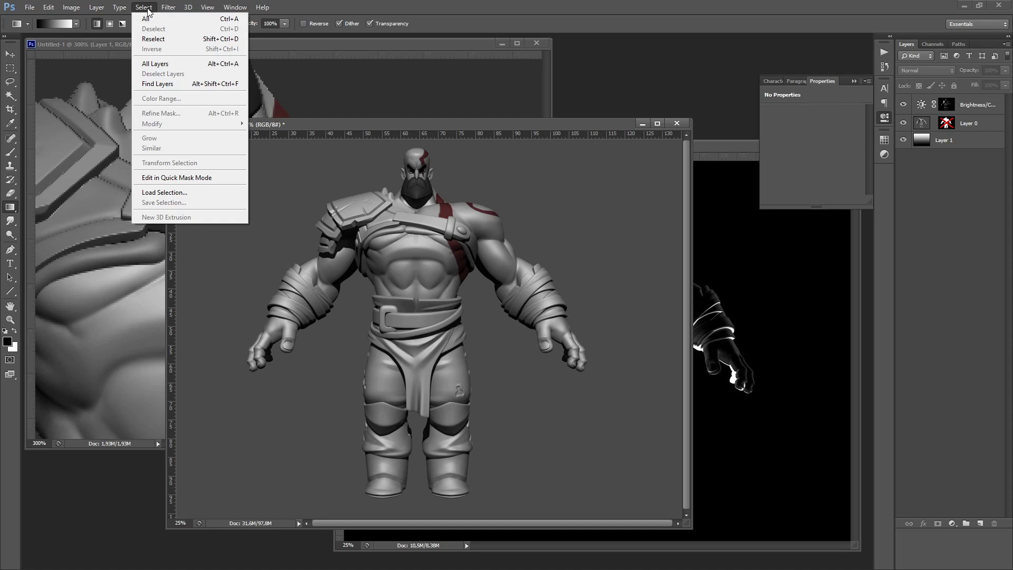
click(153, 18)
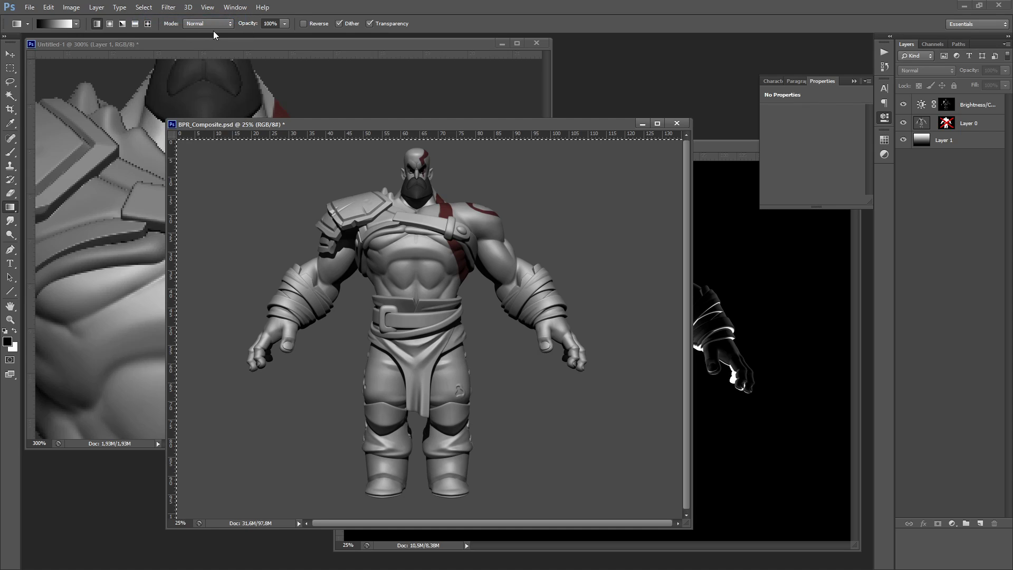
key(ctrl+shift+c)
key(ctrl+v)
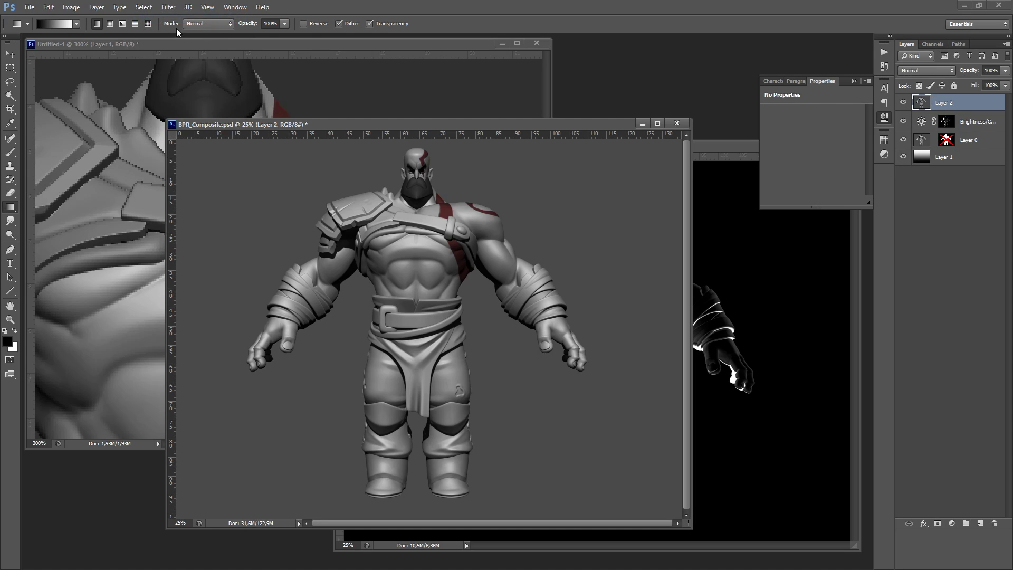
Start a Lens Blur on Layer 2 with Alpha 1 as the depth map source
click(168, 8)
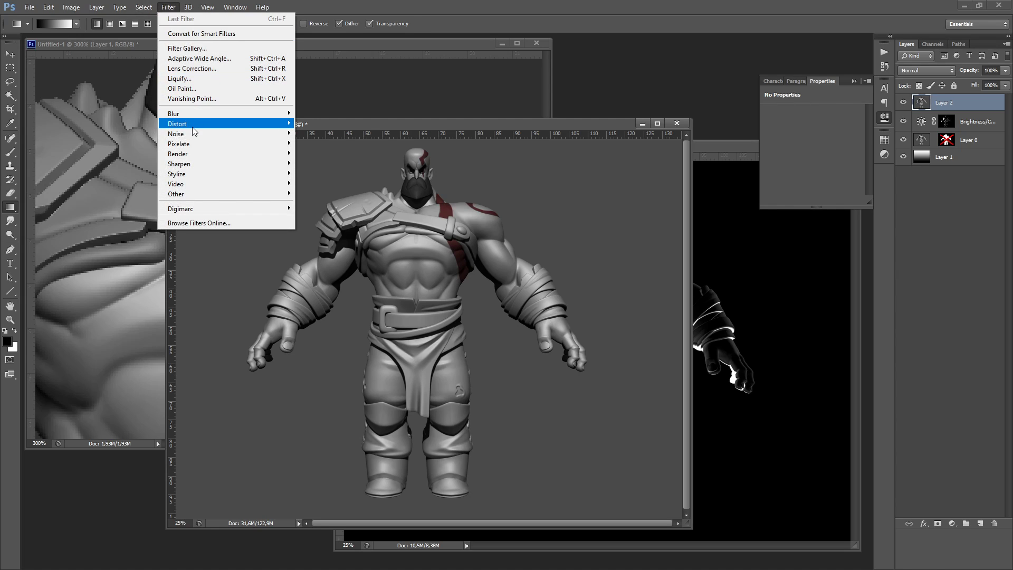
mouse_move(197, 135)
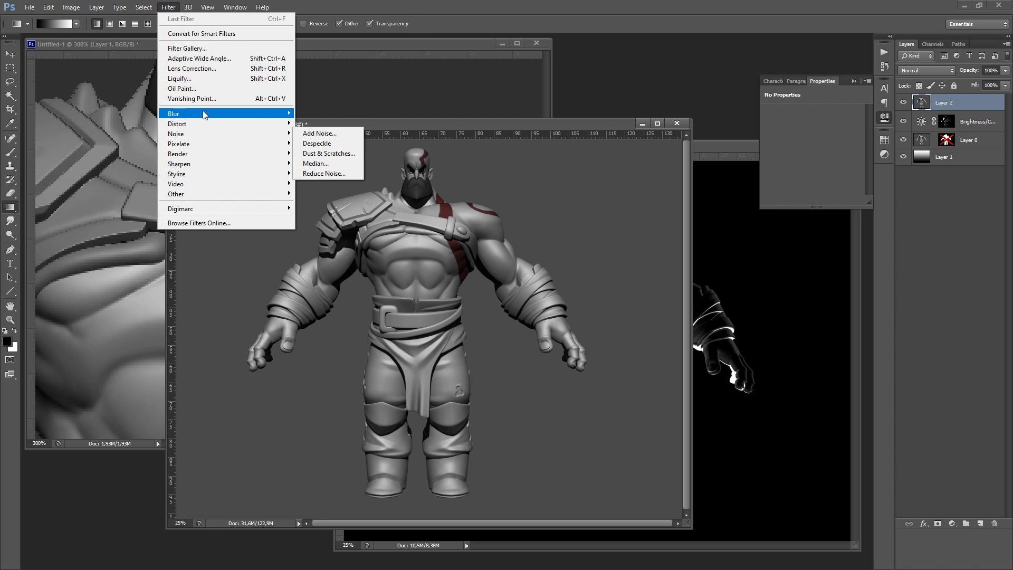
mouse_move(205, 116)
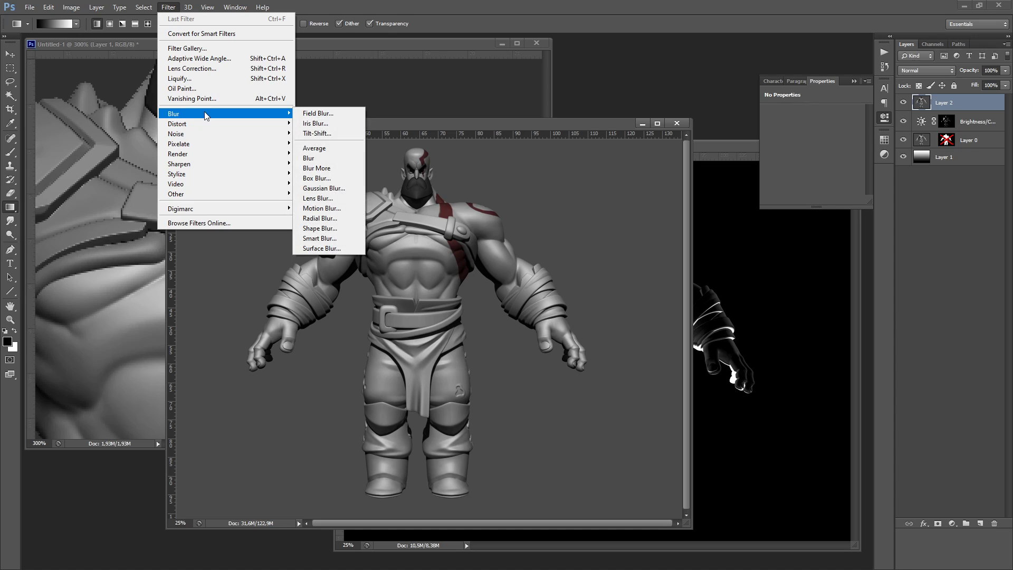
click(318, 198)
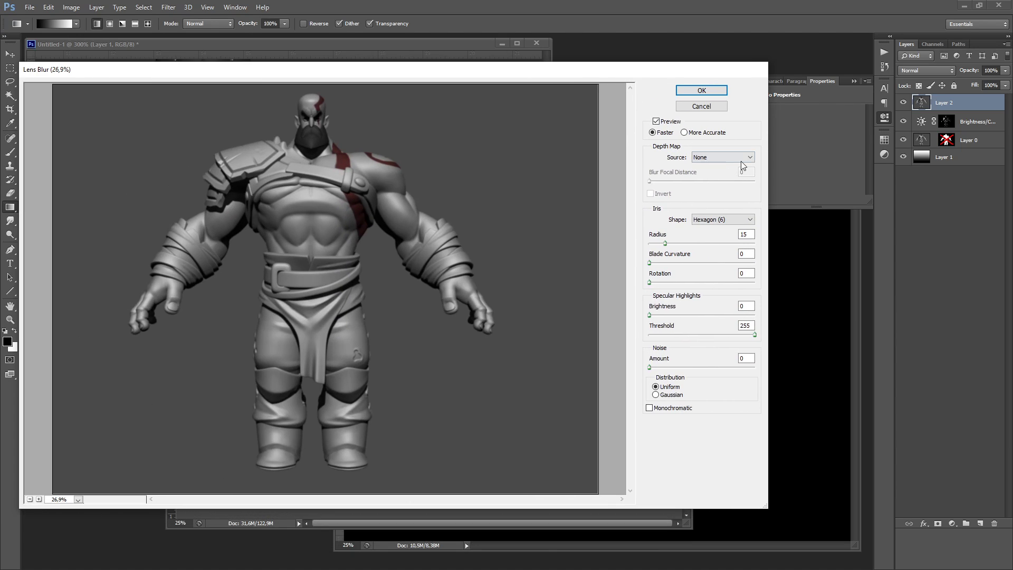
click(740, 160)
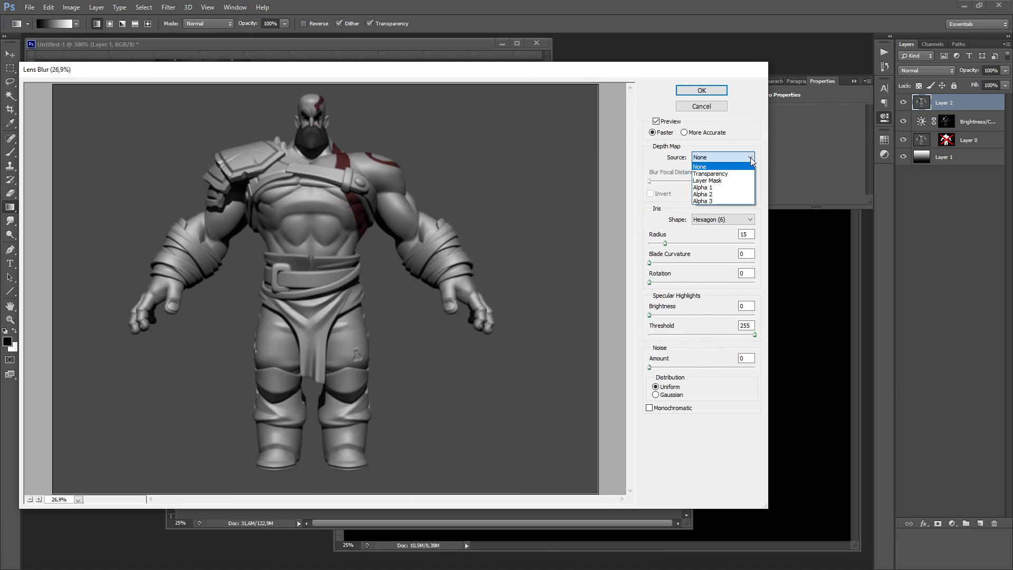
click(717, 188)
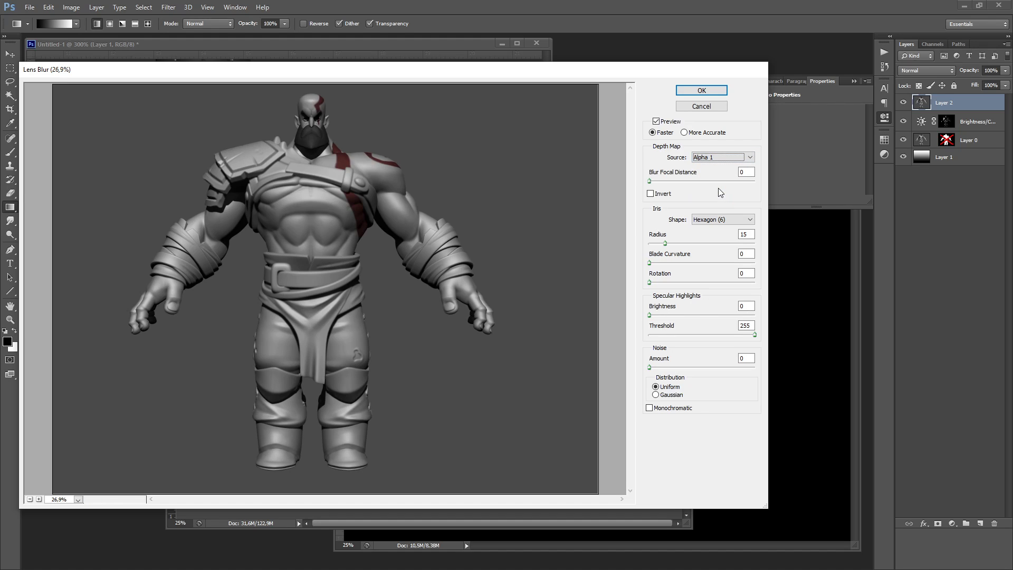
Try iris radius 37 with blur focal distance 210 in the Lens Blur preview, and bring the radius back to 15
drag(665, 243, 688, 247)
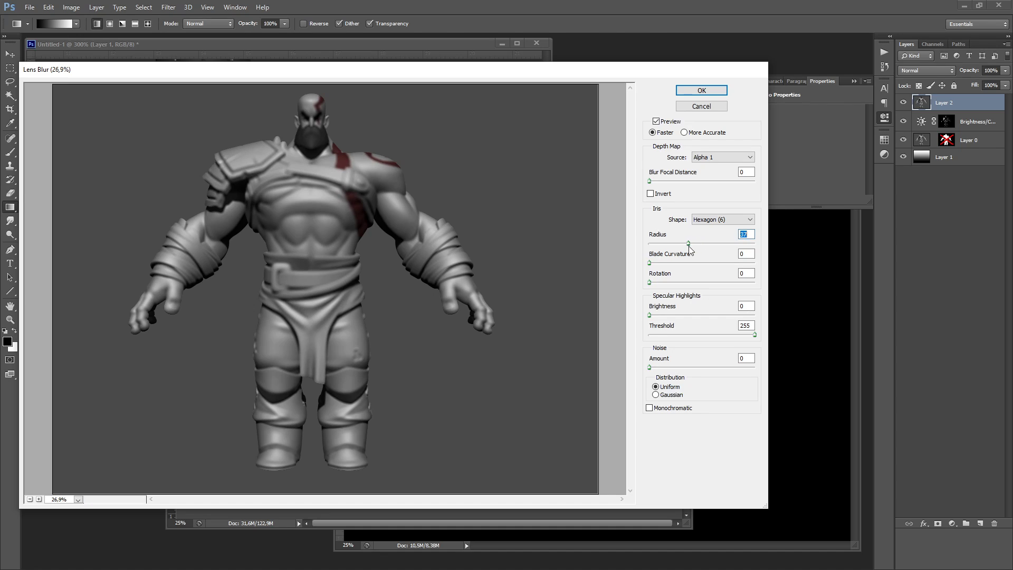
drag(650, 182, 736, 183)
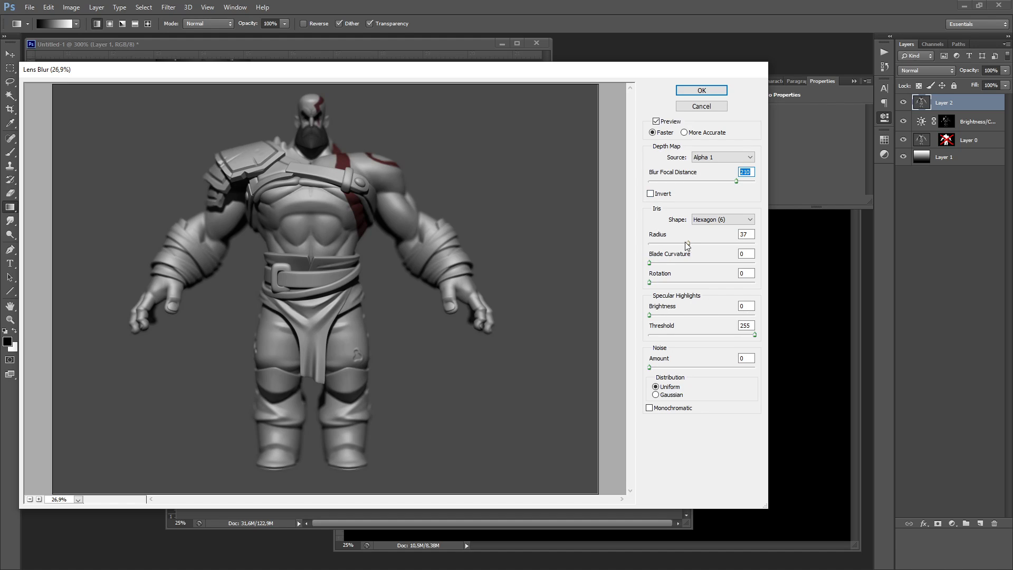
drag(688, 243, 666, 244)
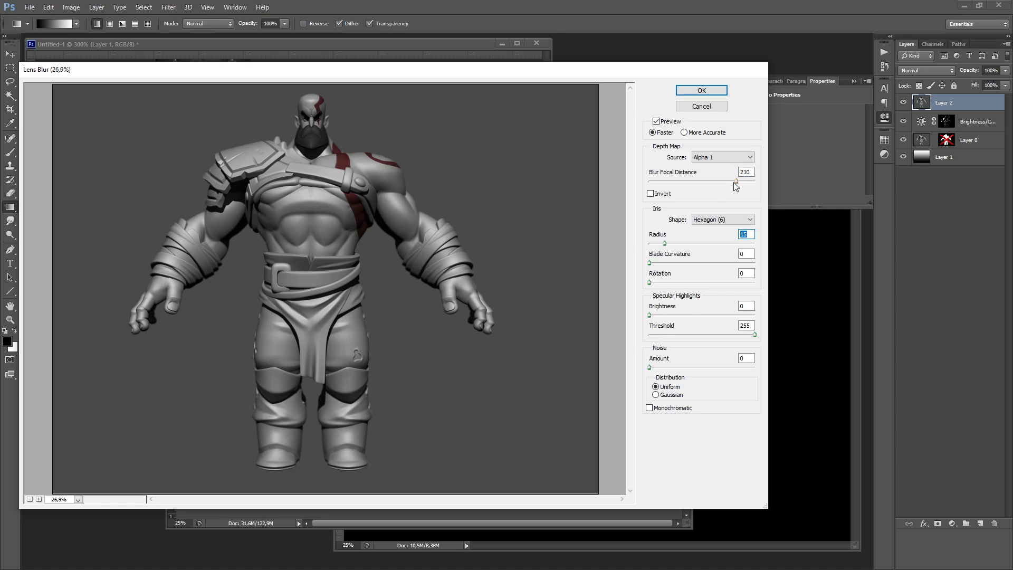
Set the blur focal distance to 103 and the iris radius to about 16, and apply the Lens Blur
drag(736, 182, 727, 182)
drag(728, 183, 692, 182)
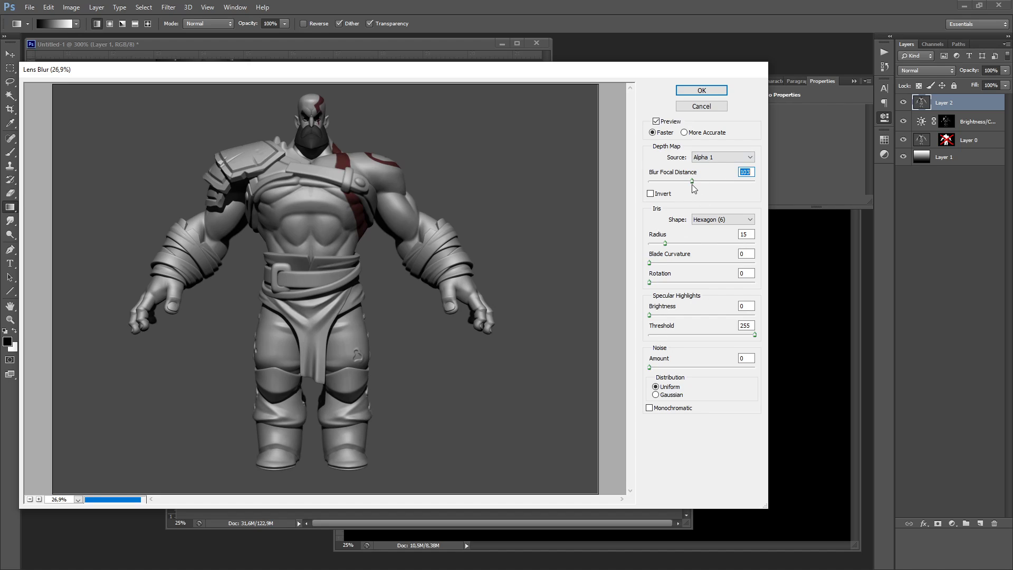
mouse_move(666, 246)
mouse_down()
mouse_move(689, 246)
mouse_move(662, 249)
mouse_up()
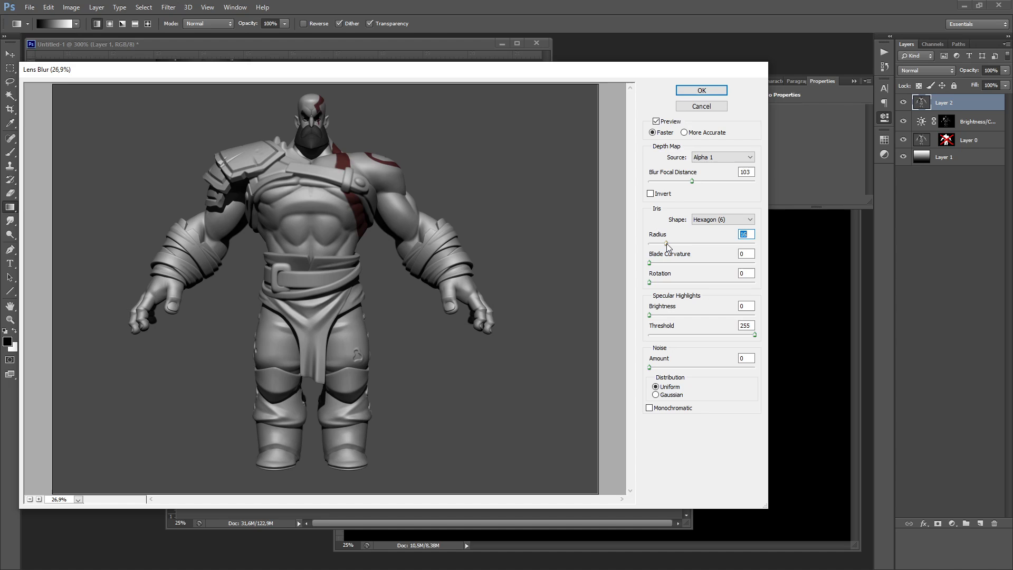
click(709, 92)
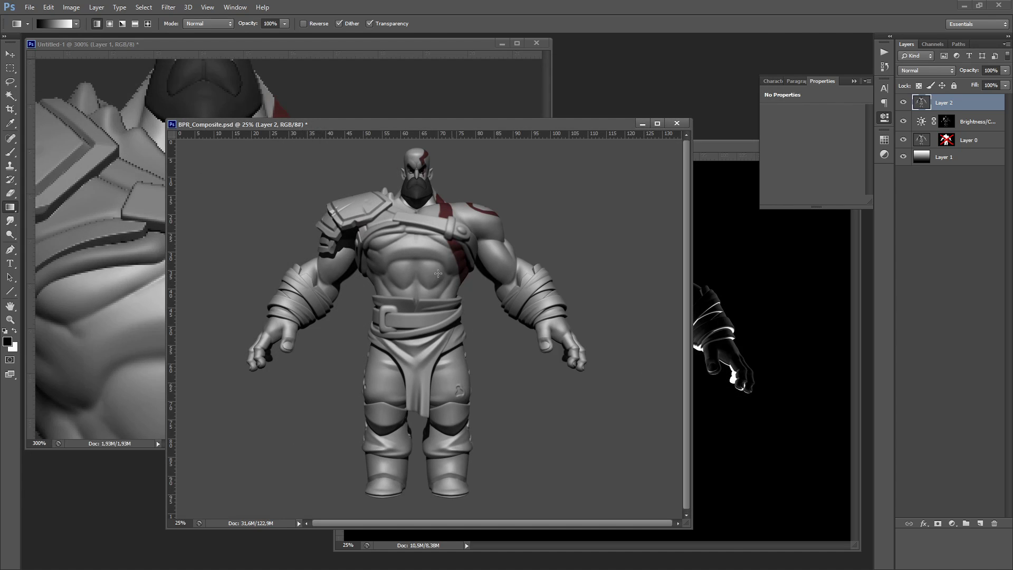
Inspect the lens blur on the character's chest, shoulder and arm up close
ctrl+click(453, 215)
ctrl+click(452, 214)
drag(498, 214, 526, 283)
key(ctrl+minus)
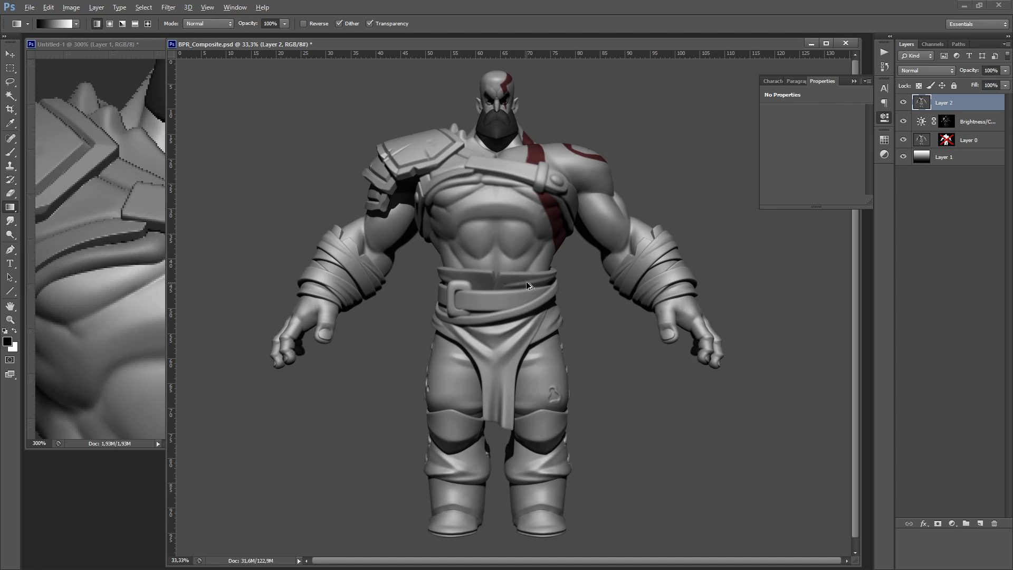